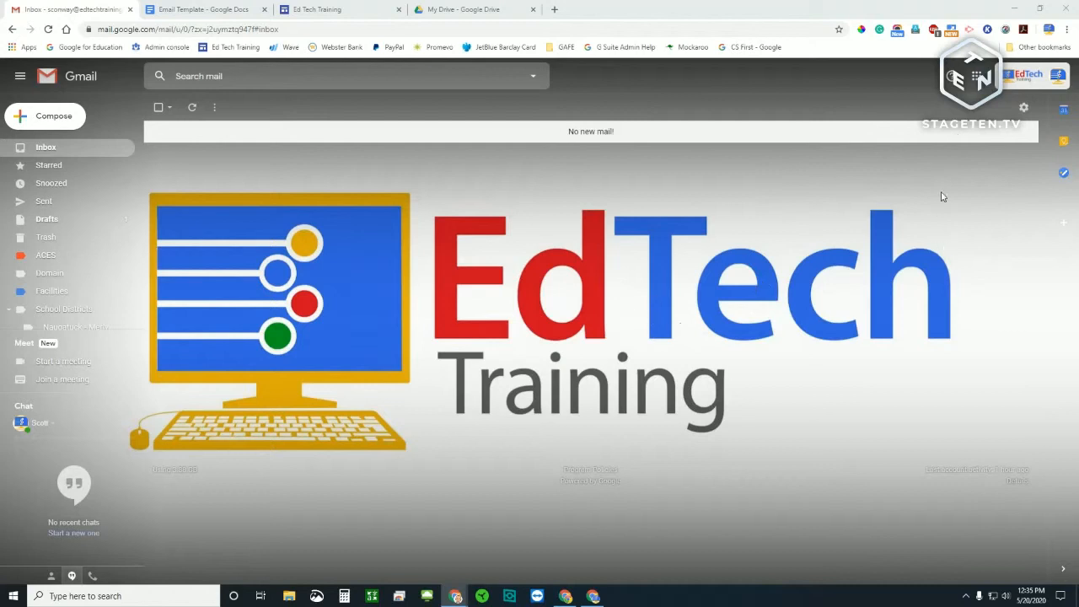
- Enable Templates in the advanced mail settings and save the changes
{"action": "left_click", "coordinate": [1021, 110]}
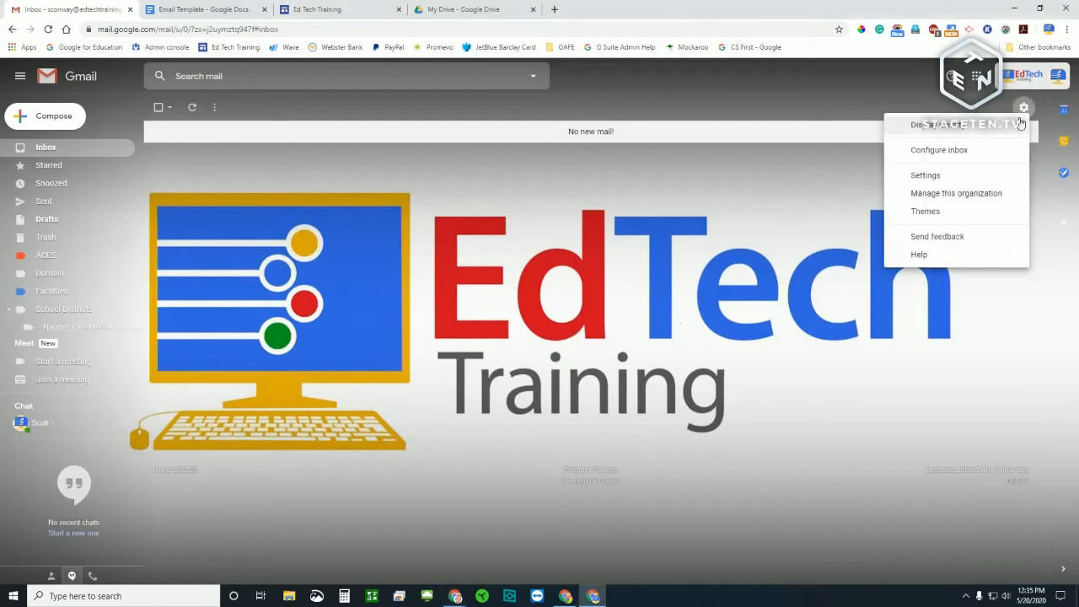
{"action": "left_click", "coordinate": [926, 175]}
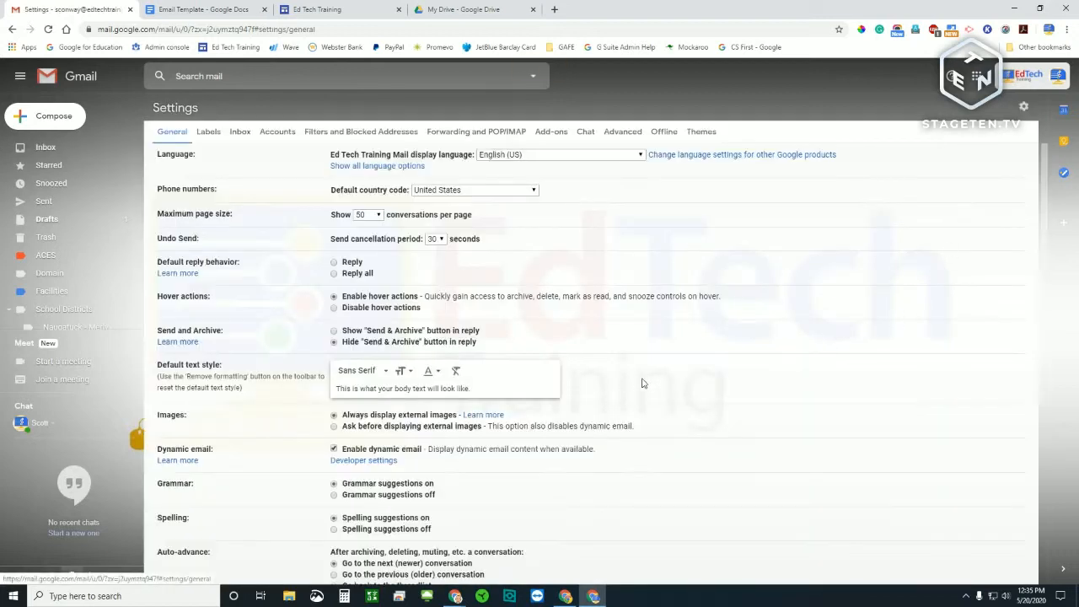
{"action": "scroll", "coordinate": [710, 377], "scroll_direction": "down", "scroll_amount": 10}
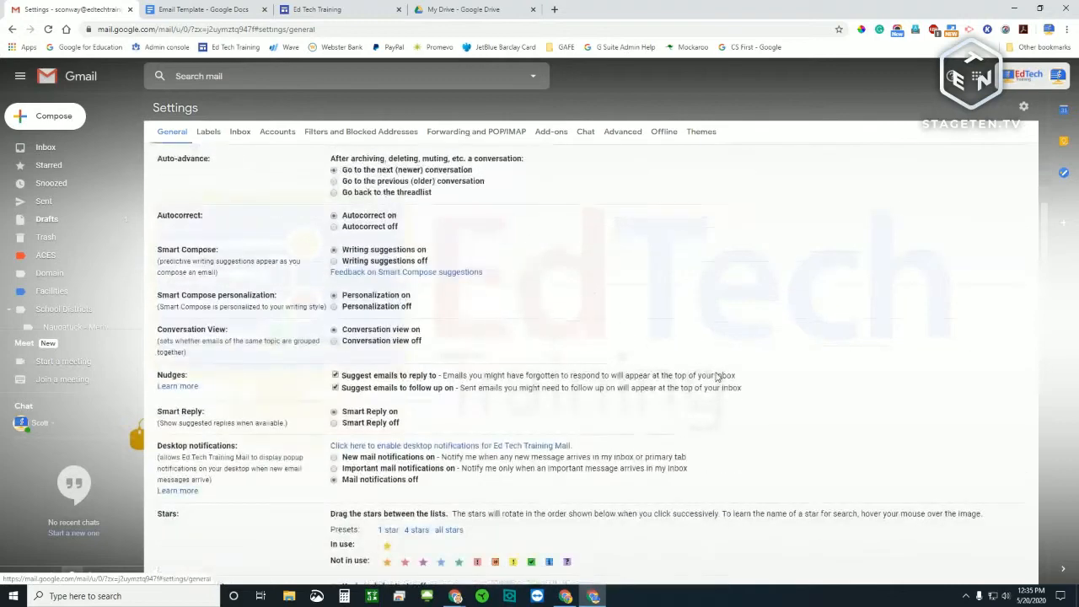
{"action": "scroll", "coordinate": [759, 364], "scroll_direction": "down", "scroll_amount": 5}
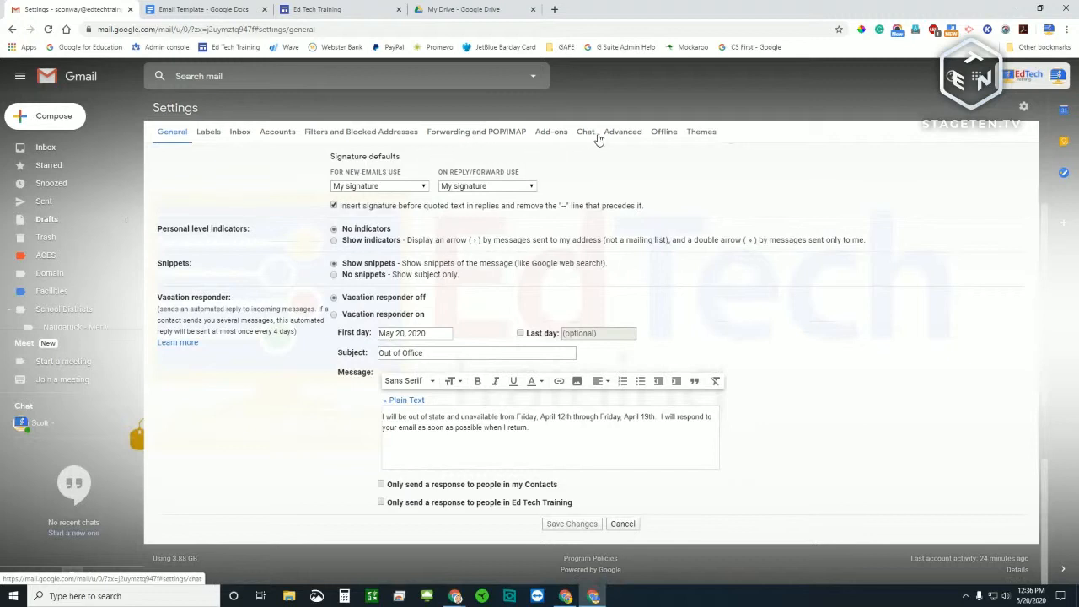
{"action": "left_click", "coordinate": [626, 133]}
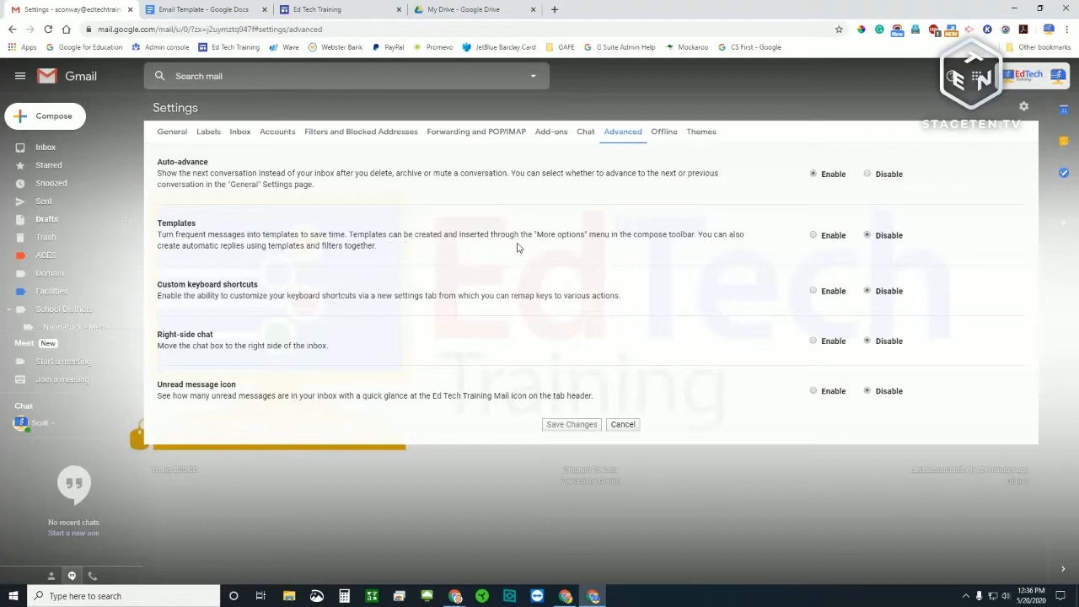
{"action": "left_click", "coordinate": [812, 237]}
{"action": "left_click", "coordinate": [576, 424]}
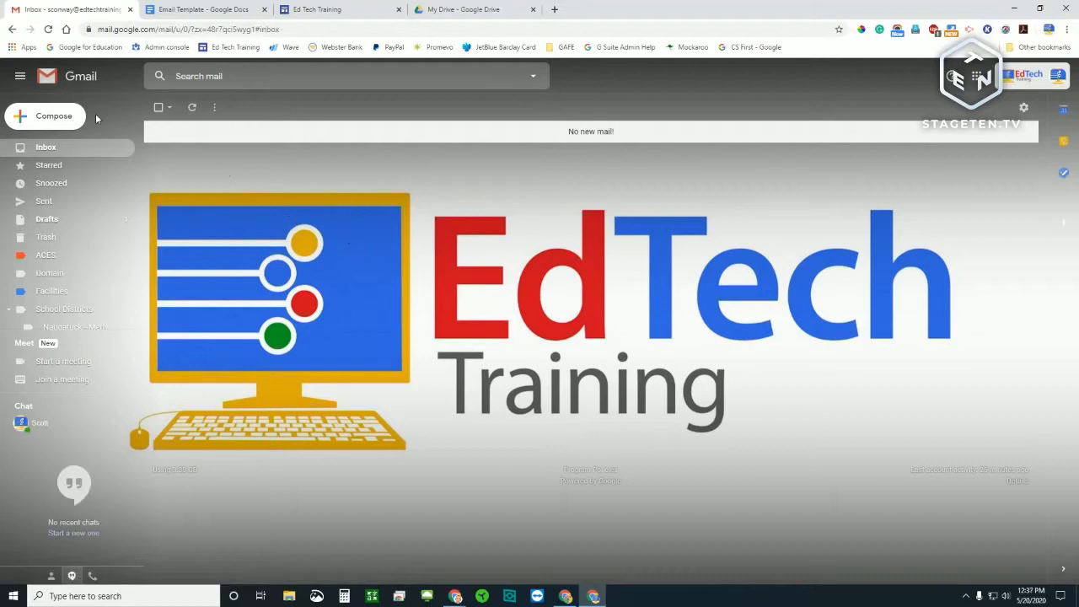
- Start a new message, expand it to full screen and set its signature to No signature
{"action": "left_click", "coordinate": [42, 121]}
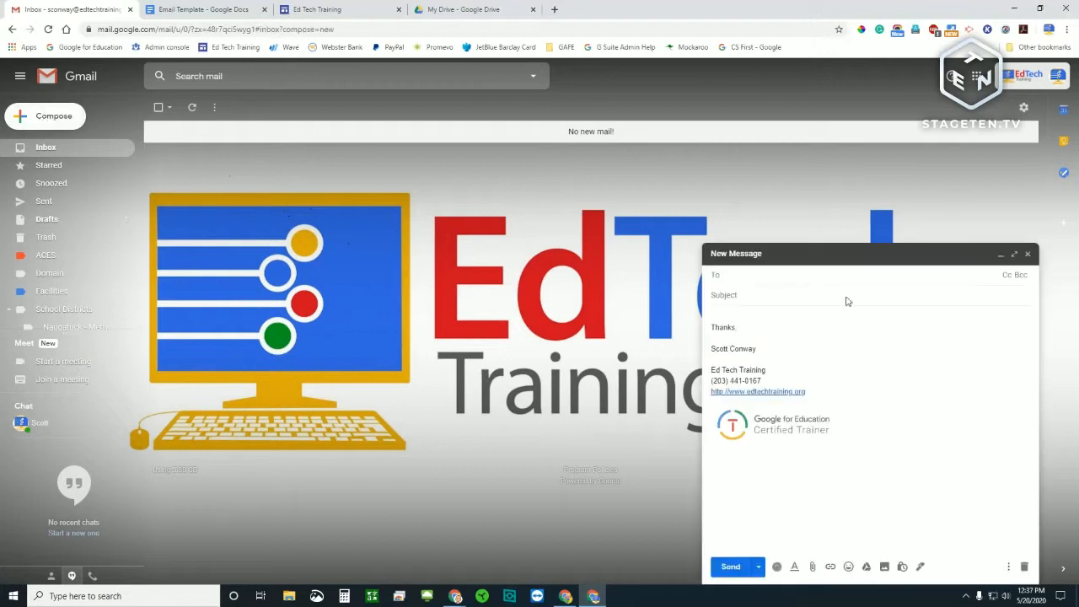
{"action": "left_click", "coordinate": [1014, 254]}
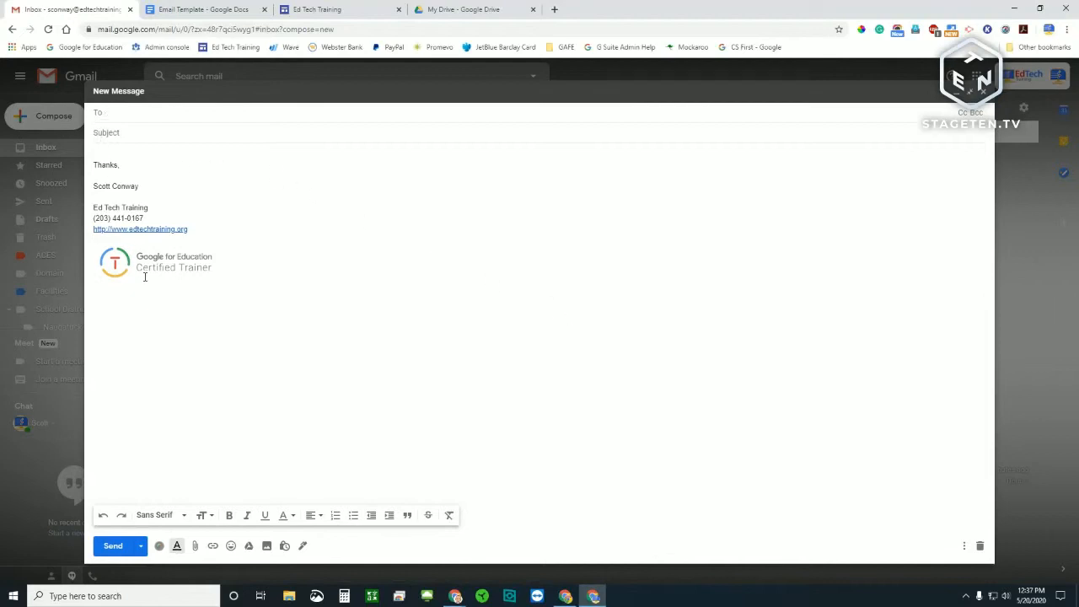
{"action": "left_click", "coordinate": [303, 546]}
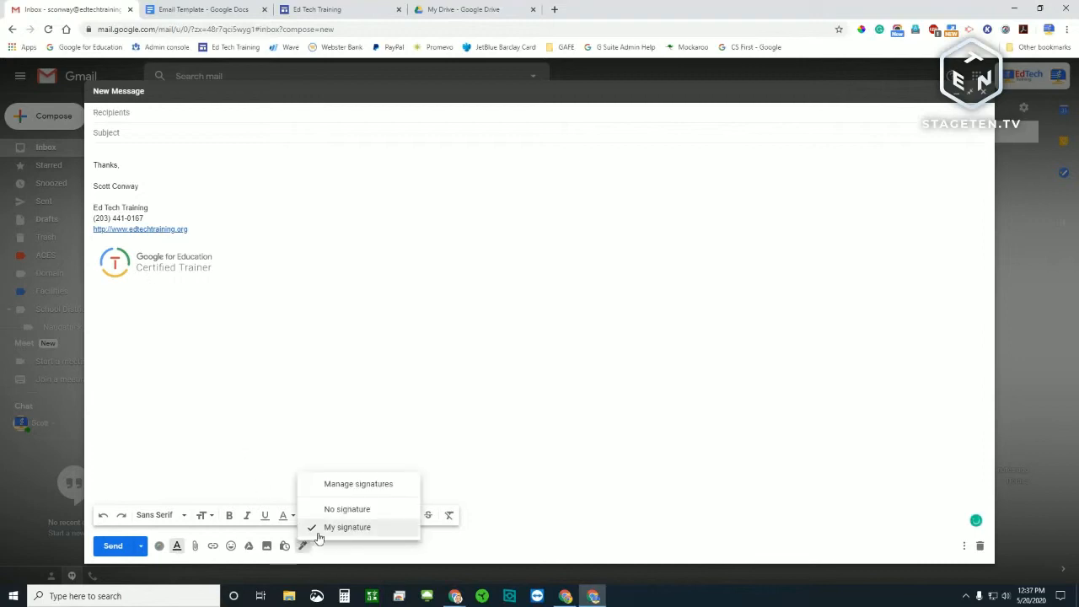
{"action": "left_click", "coordinate": [331, 509]}
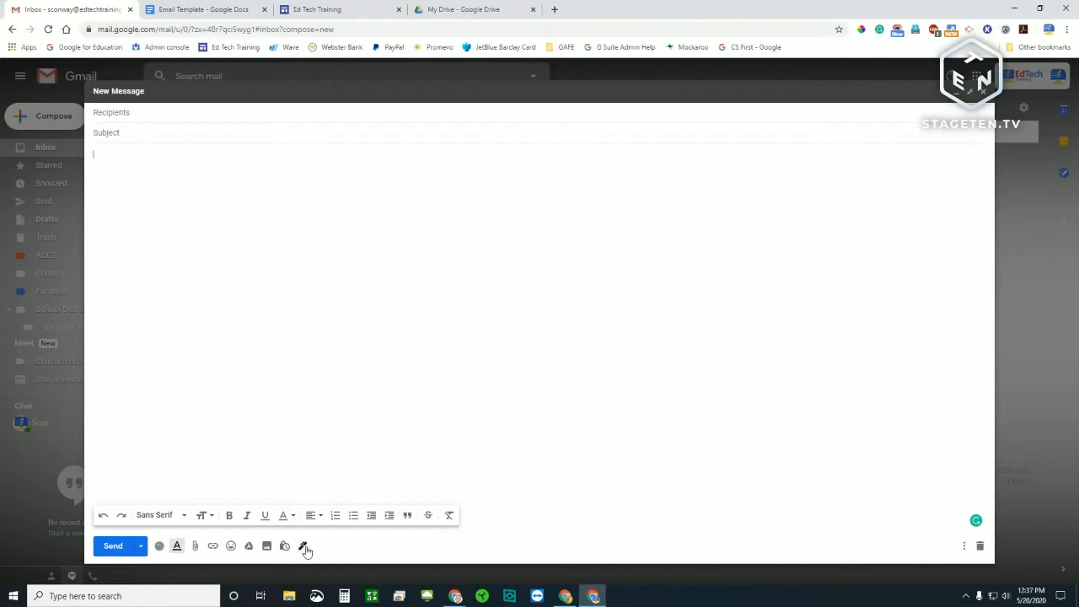
- Reinsert My signature into the message and remove it again
{"action": "left_click", "coordinate": [302, 546]}
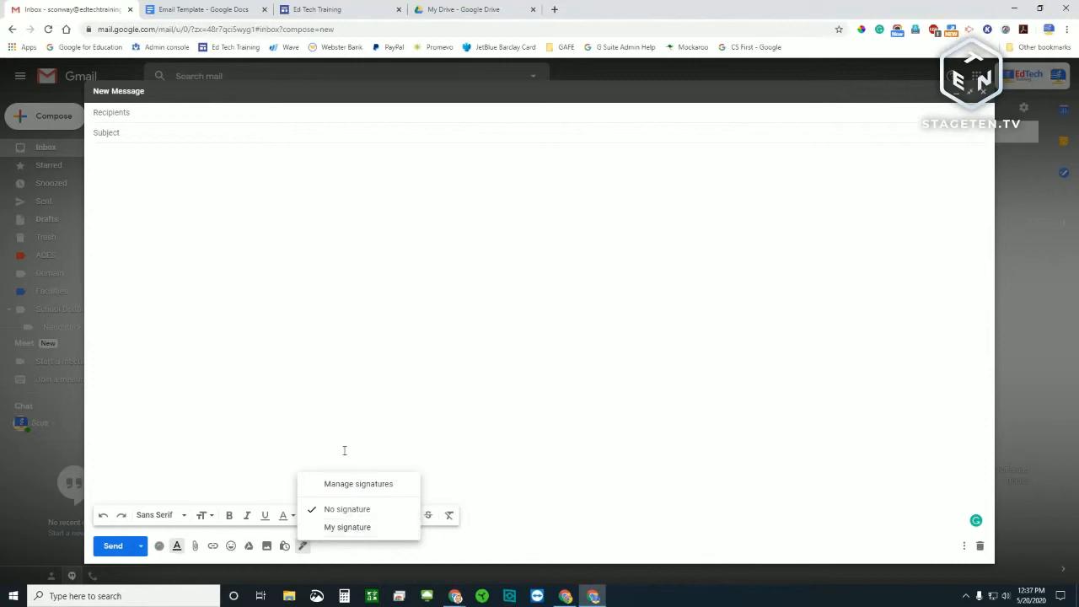
{"action": "left_click", "coordinate": [347, 526]}
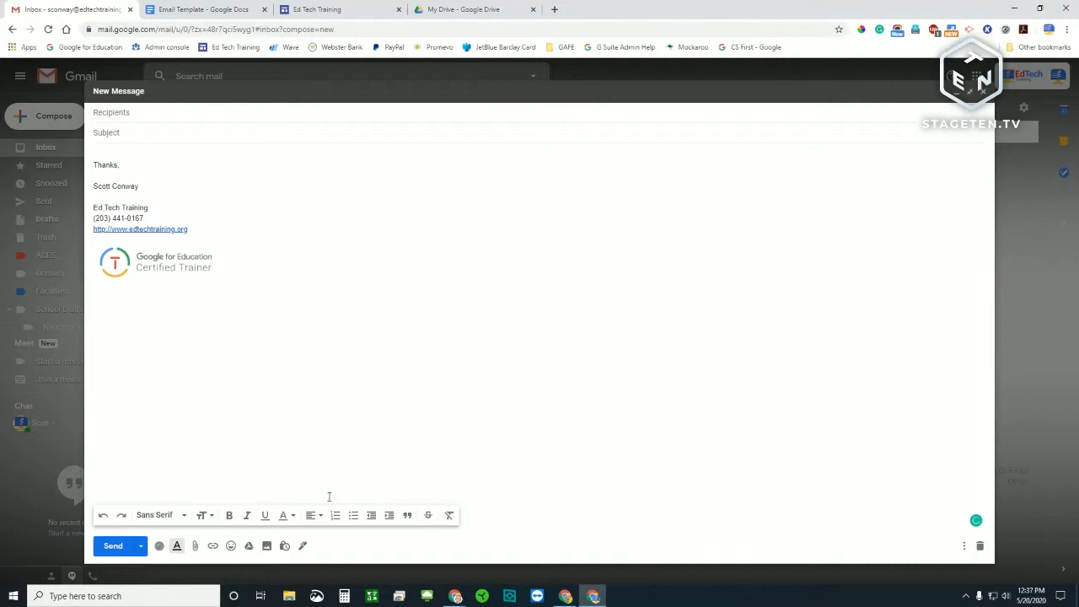
{"action": "left_click", "coordinate": [303, 546]}
{"action": "left_click", "coordinate": [319, 510]}
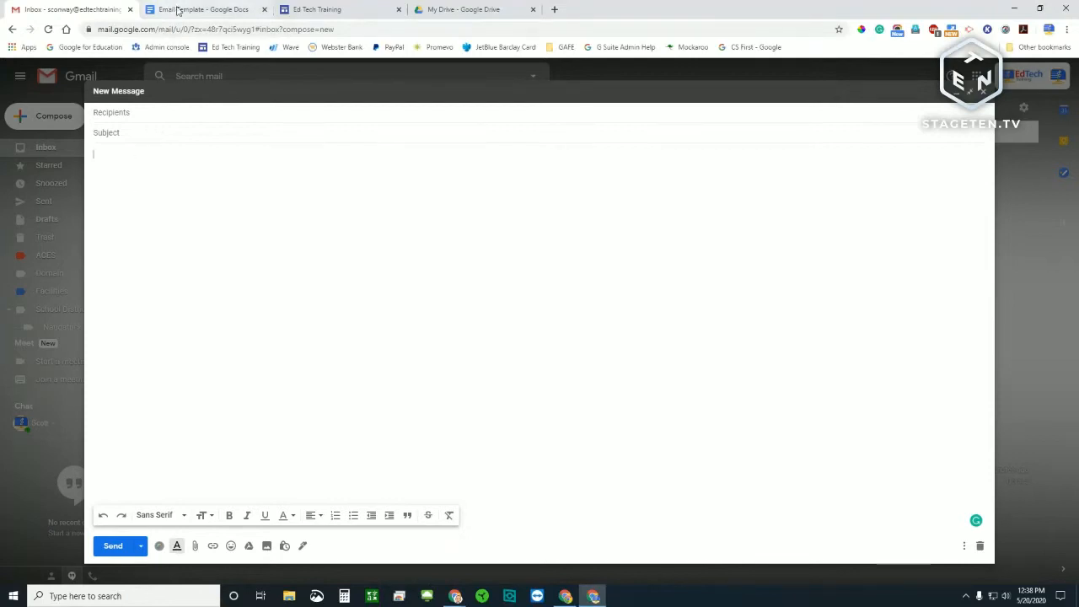
- Copy the whole auto-reply text from the Email Template Google Doc and paste it into the new message body
{"action": "left_click", "coordinate": [177, 9]}
{"action": "left_click_drag", "start_coordinate": [335, 188], "coordinate": [523, 323]}
{"action": "key", "text": "ctrl+c"}
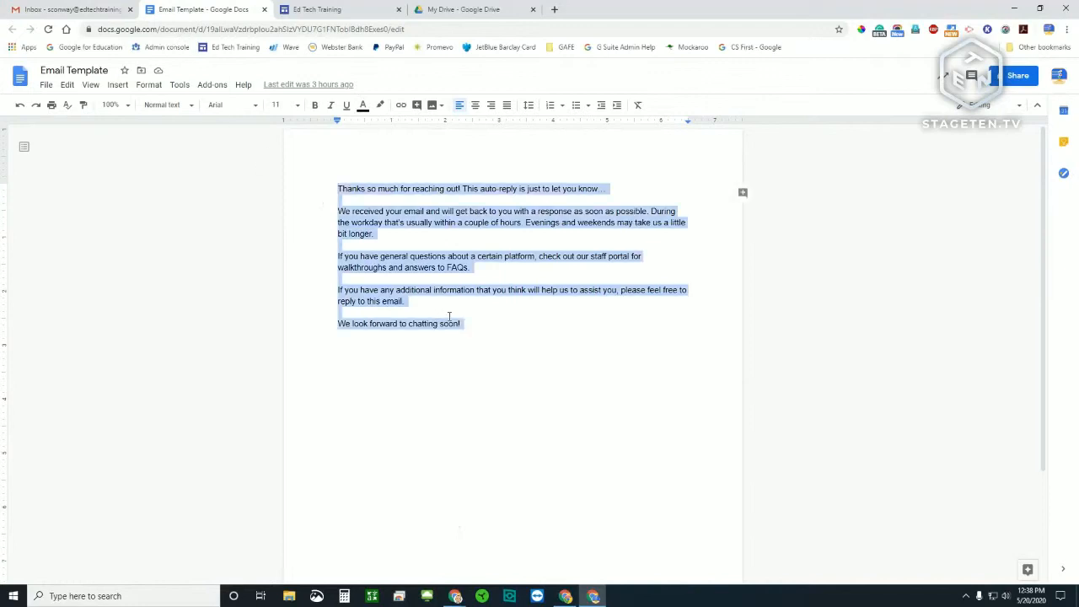
{"action": "left_click", "coordinate": [92, 10]}
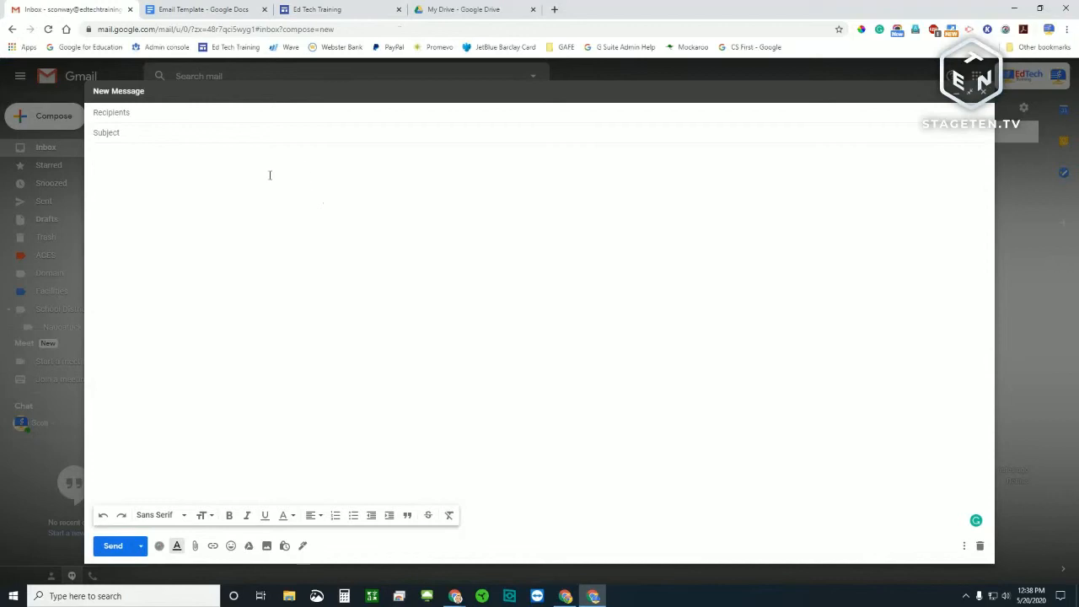
{"action": "key", "text": "ctrl+v"}
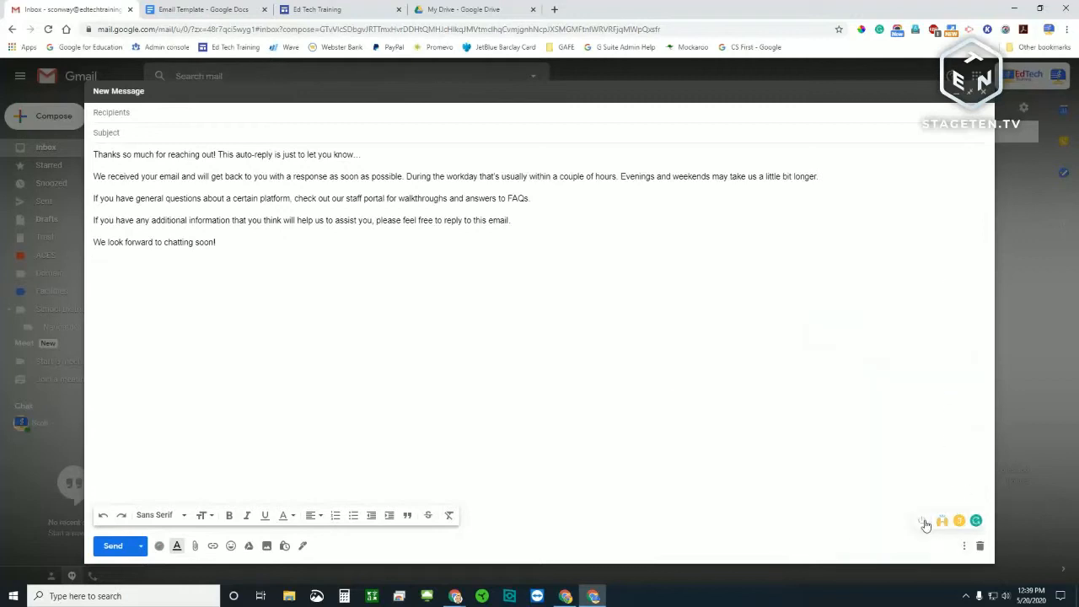
- Disable Grammarly on mail.google.com until the next visit and dismiss its notice
{"action": "left_click", "coordinate": [923, 521]}
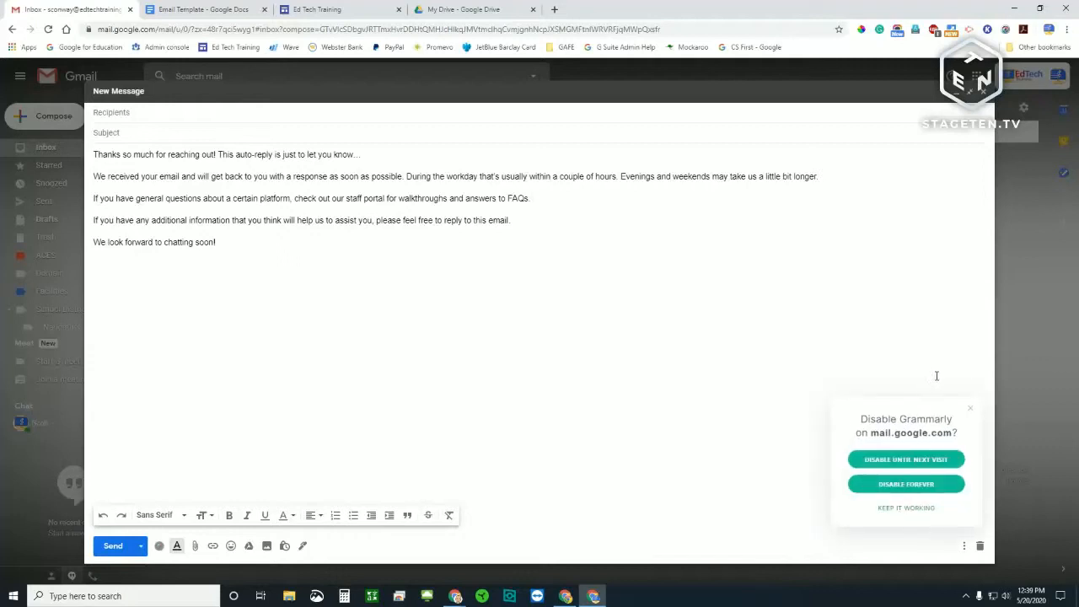
{"action": "left_click", "coordinate": [970, 409]}
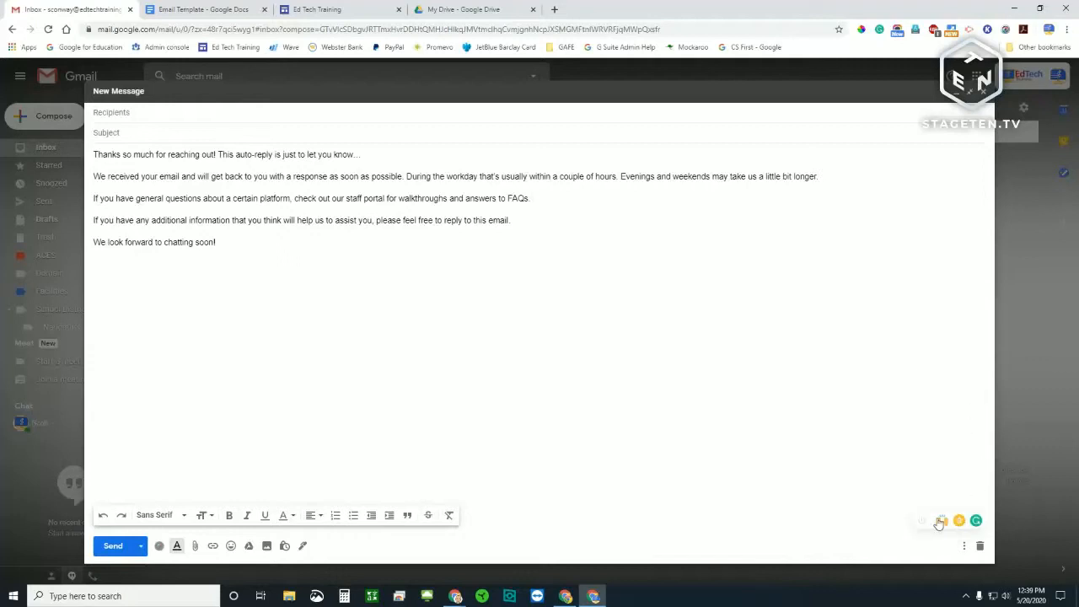
{"action": "left_click", "coordinate": [922, 521]}
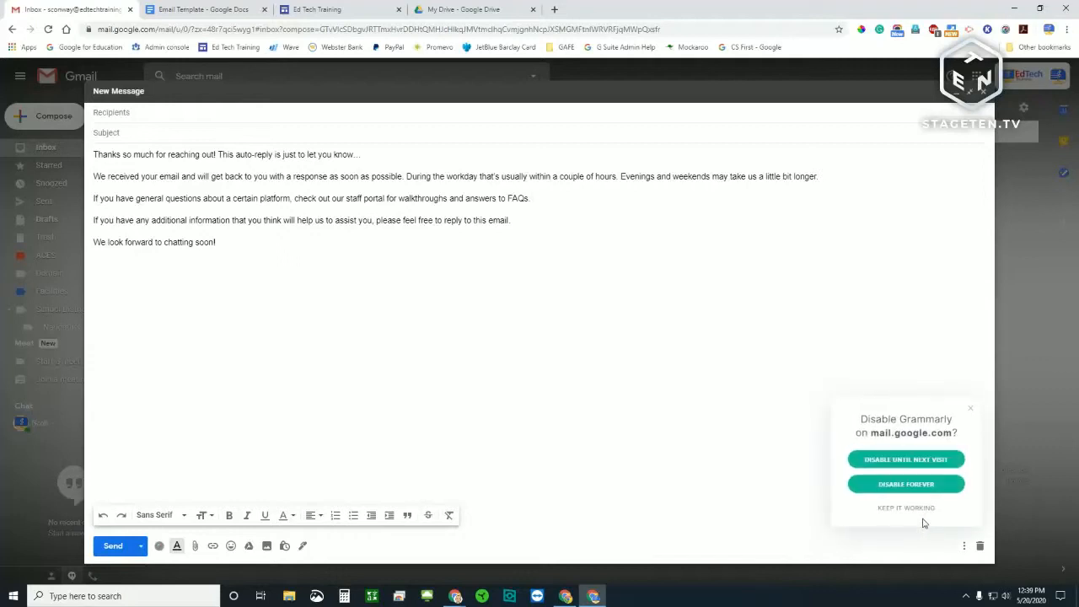
{"action": "left_click", "coordinate": [908, 462]}
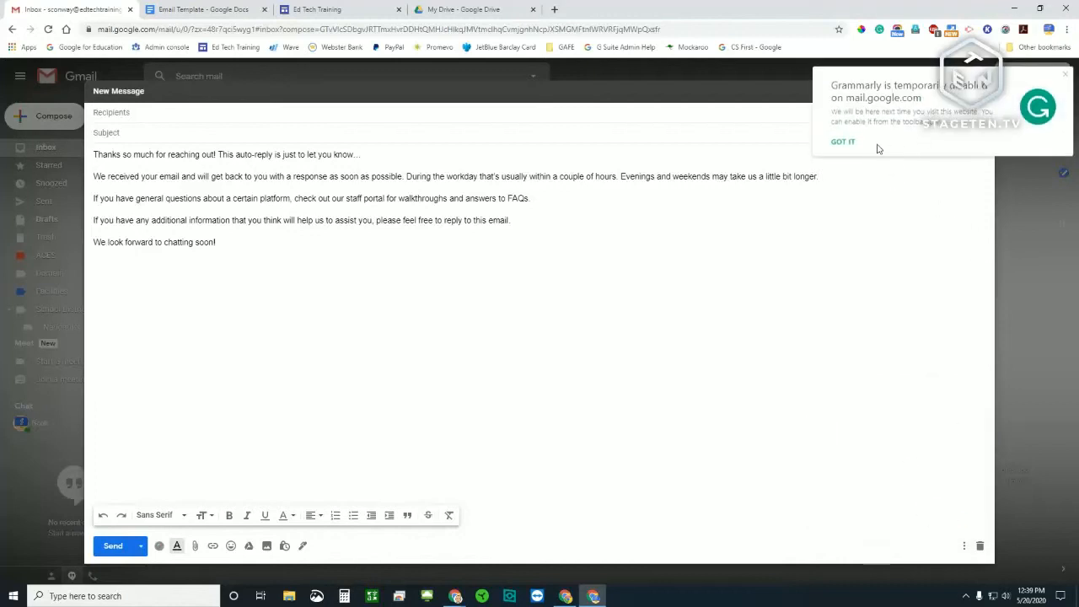
{"action": "left_click", "coordinate": [836, 143]}
- Save the draft as a new template named Support Request
{"action": "left_click", "coordinate": [965, 547]}
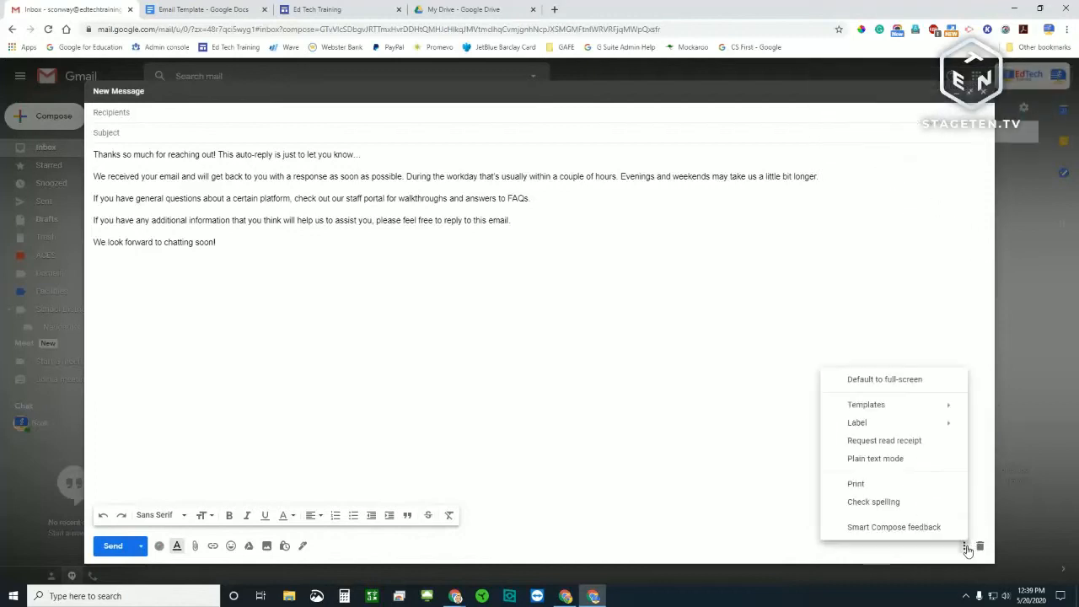
{"action": "mouse_move", "coordinate": [898, 407]}
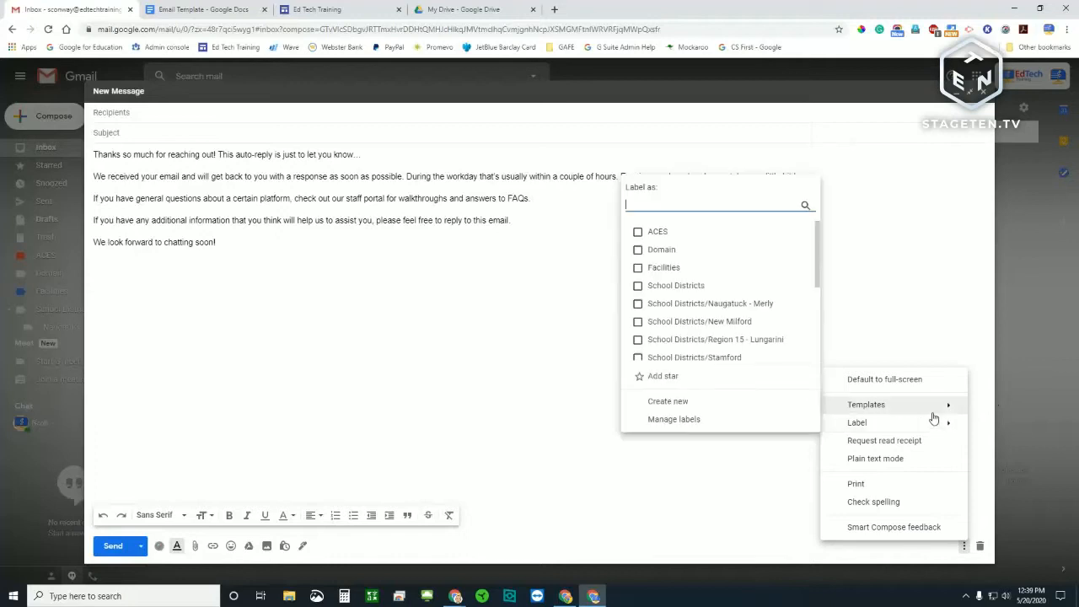
{"action": "mouse_move", "coordinate": [915, 410]}
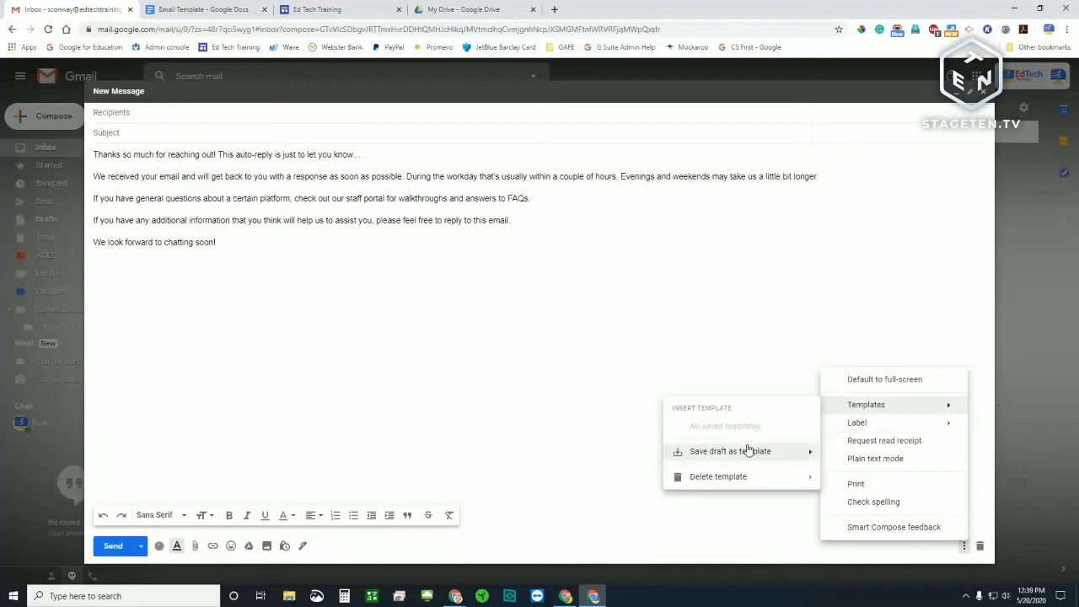
{"action": "mouse_move", "coordinate": [748, 456]}
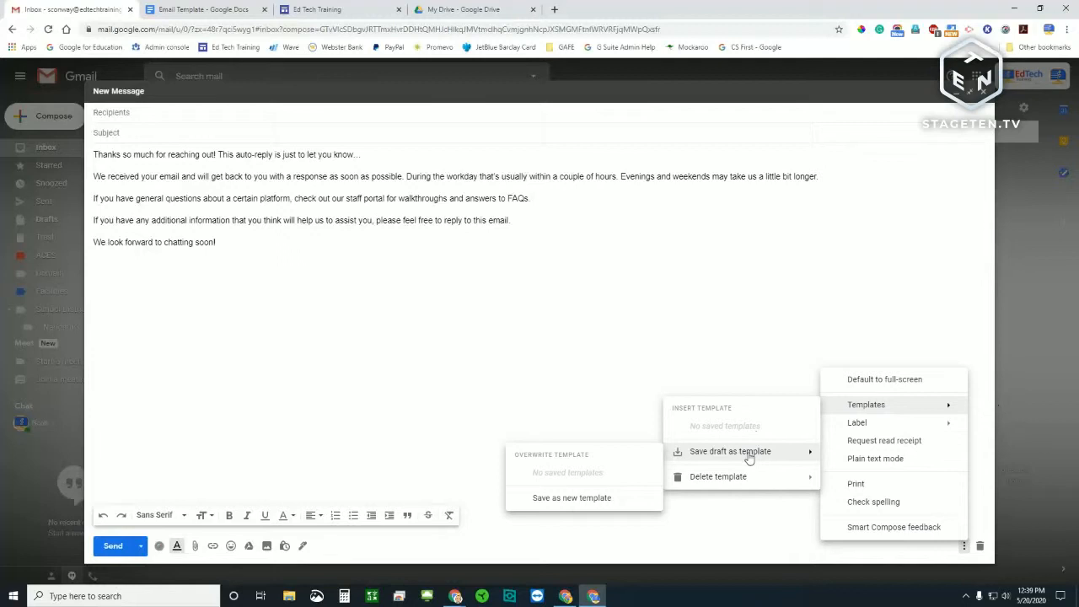
{"action": "left_click", "coordinate": [592, 499]}
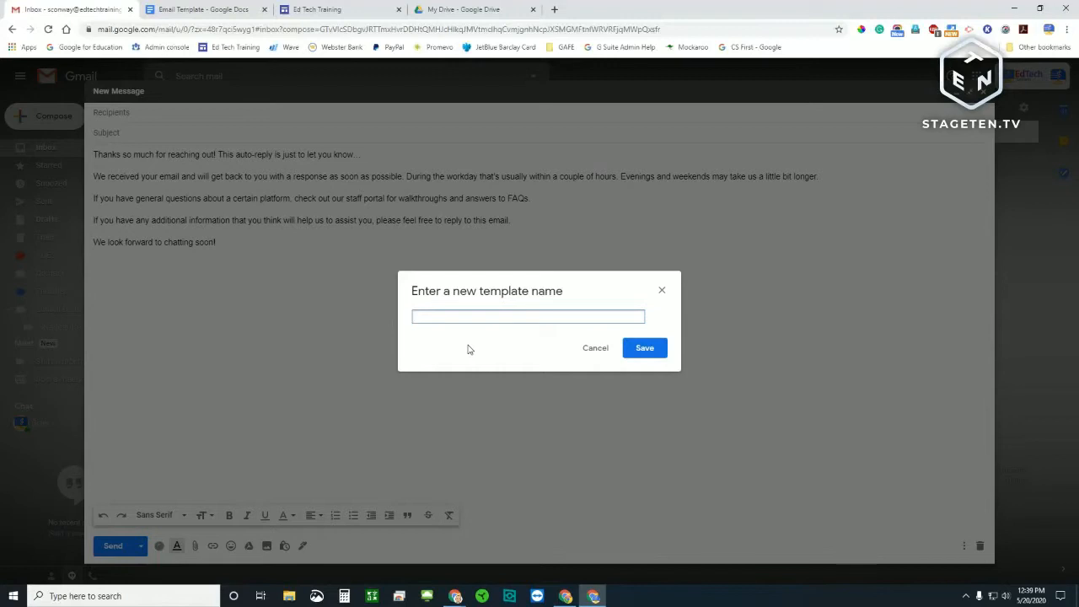
{"action": "type", "text": "Support Request"}
{"action": "left_click", "coordinate": [642, 353]}
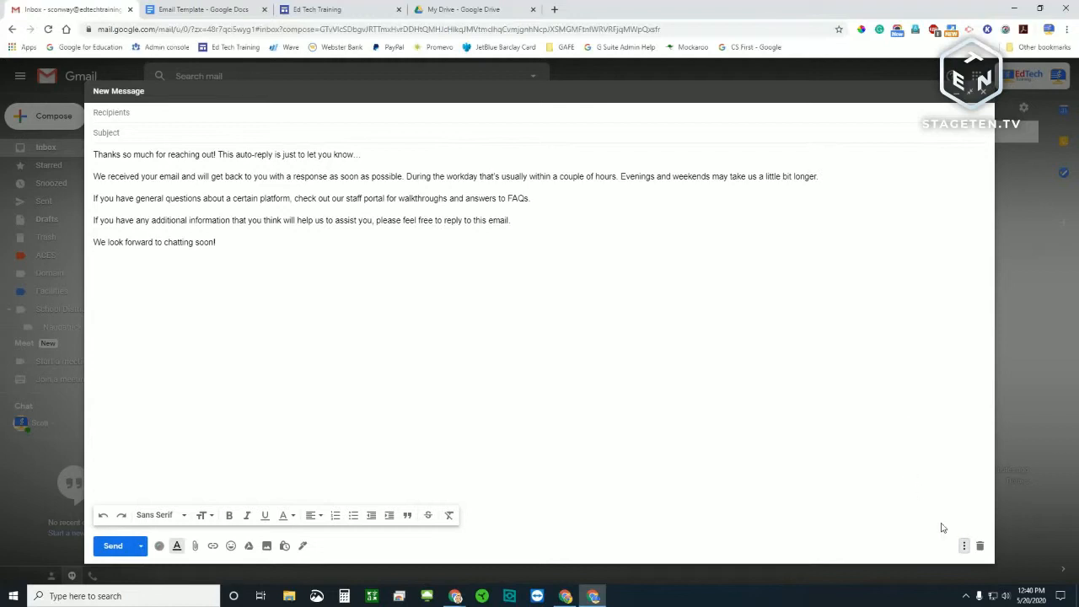
- Replace the word "chatting" with "talking" in the message's closing line
{"action": "left_click", "coordinate": [964, 549]}
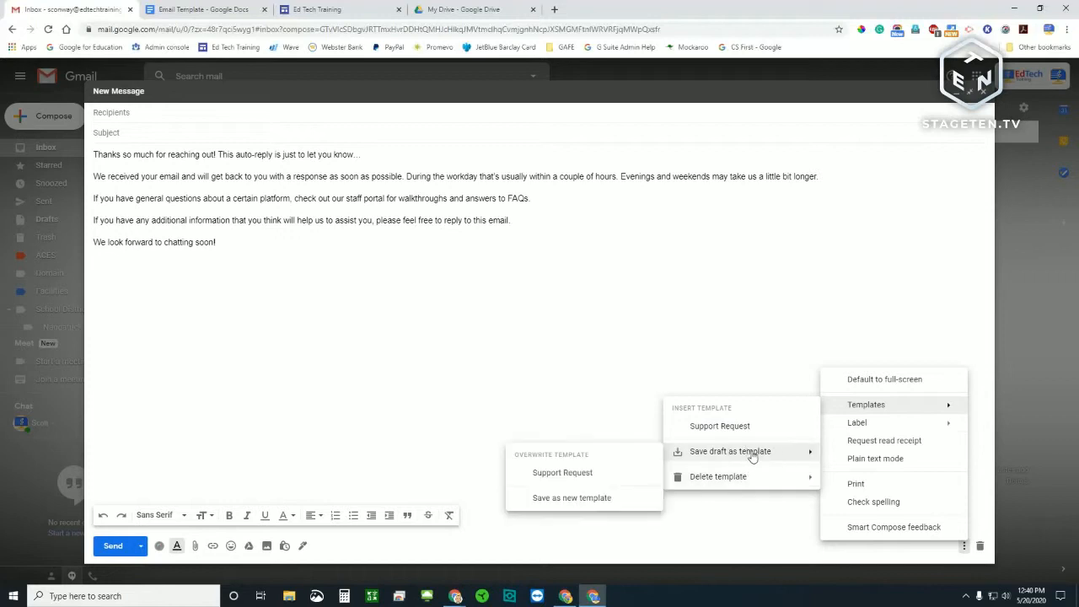
{"action": "left_click", "coordinate": [239, 243]}
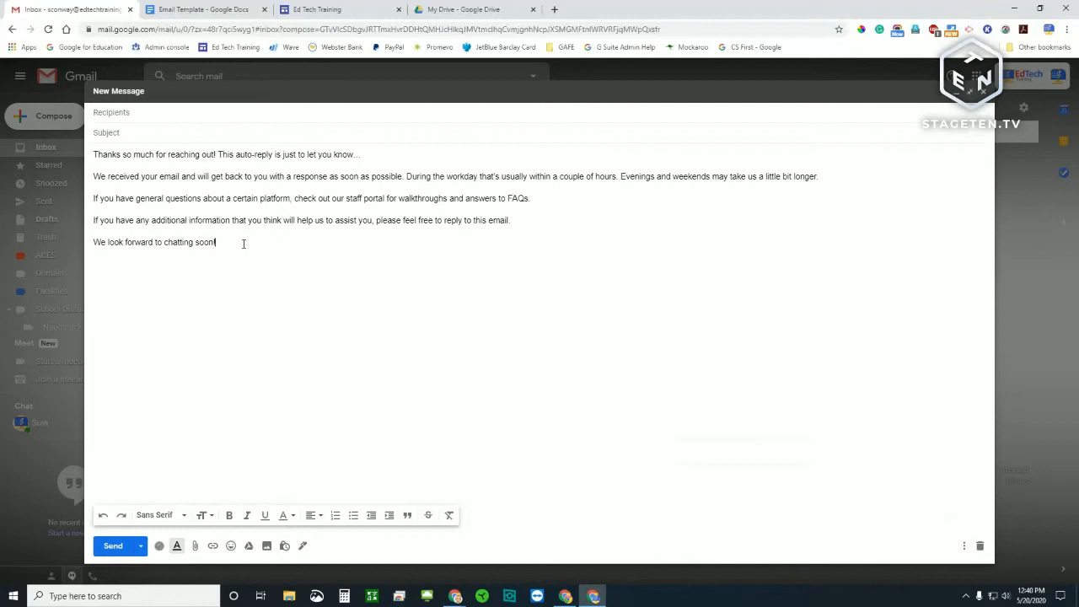
{"action": "left_click", "coordinate": [194, 242]}
{"action": "key", "text": "BackSpace"}
{"action": "key", "text": "BackSpace"}
{"action": "key", "text": "BackSpace"}
{"action": "key", "text": "BackSpace"}
{"action": "key", "text": "BackSpace"}
{"action": "key", "text": "BackSpace"}
{"action": "key", "text": "BackSpace"}
{"action": "key", "text": "BackSpace"}
{"action": "type", "text": "talking"}
- Overwrite the Support Request template with the edited draft, and discard the draft message
{"action": "left_click", "coordinate": [966, 547]}
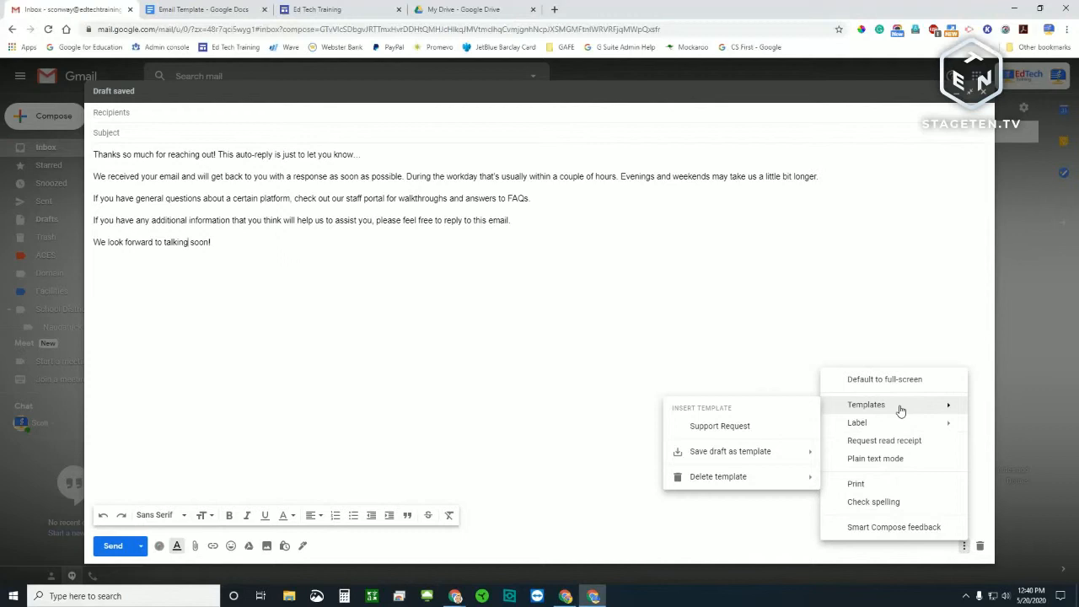
{"action": "mouse_move", "coordinate": [735, 453]}
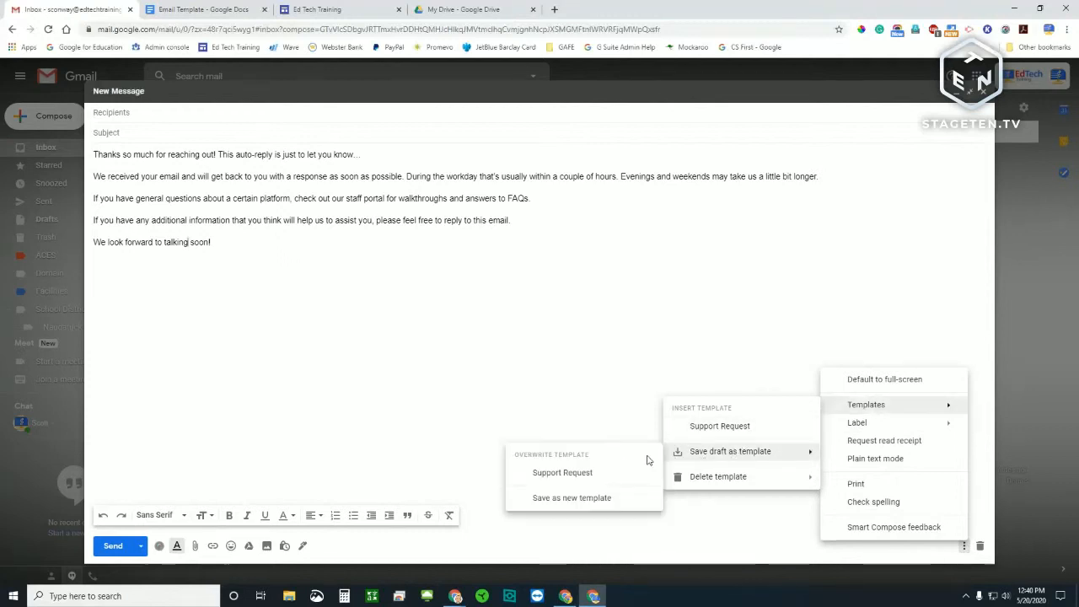
{"action": "left_click", "coordinate": [565, 474]}
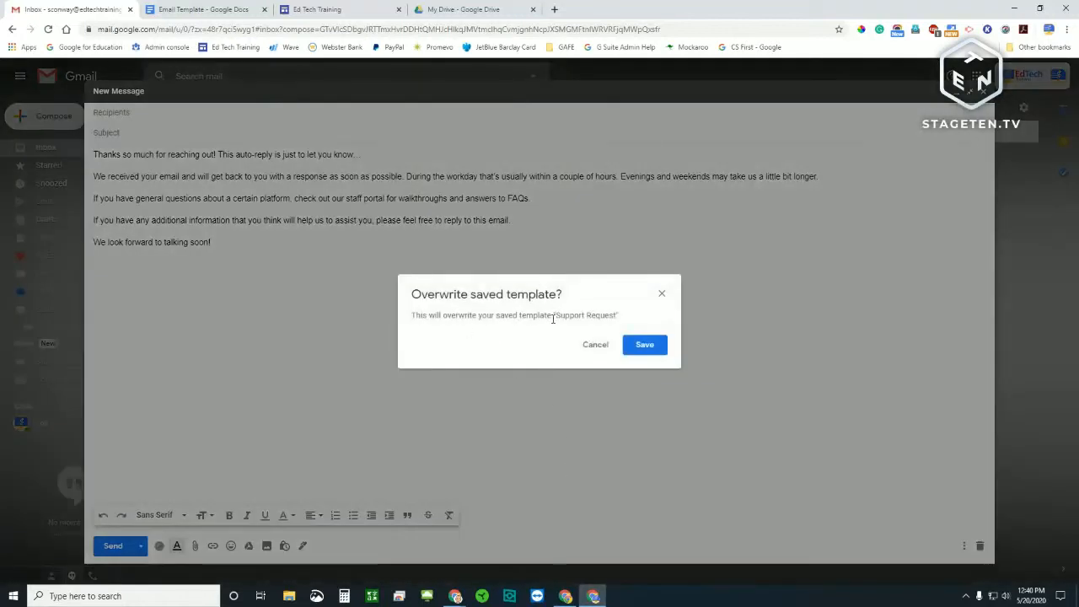
{"action": "left_click", "coordinate": [645, 345]}
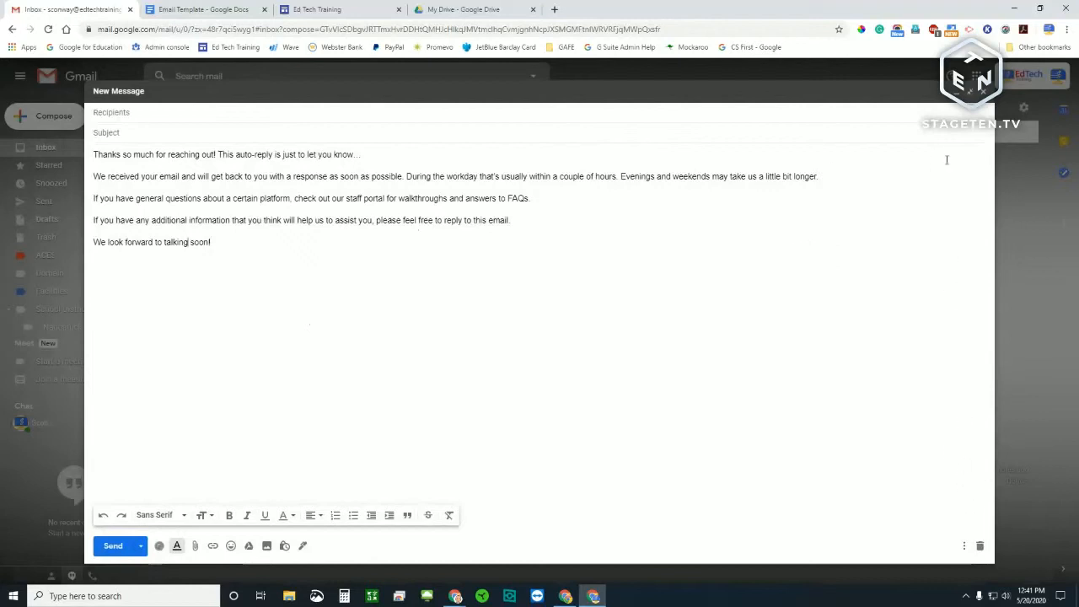
{"action": "left_click", "coordinate": [979, 548]}
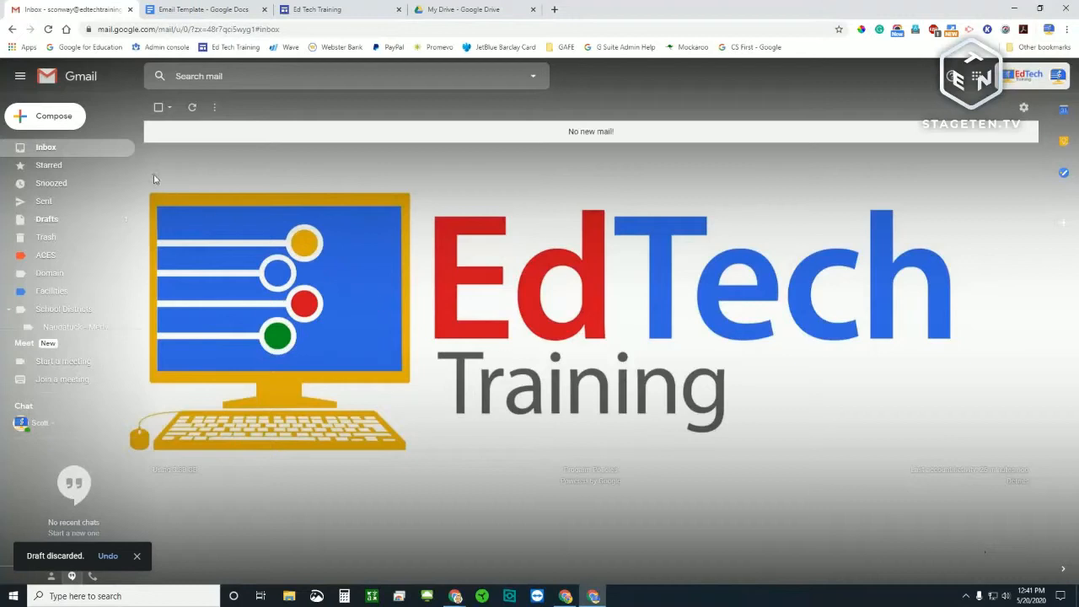
- Start a new message and insert the Support Request template into it
{"action": "left_click", "coordinate": [68, 125]}
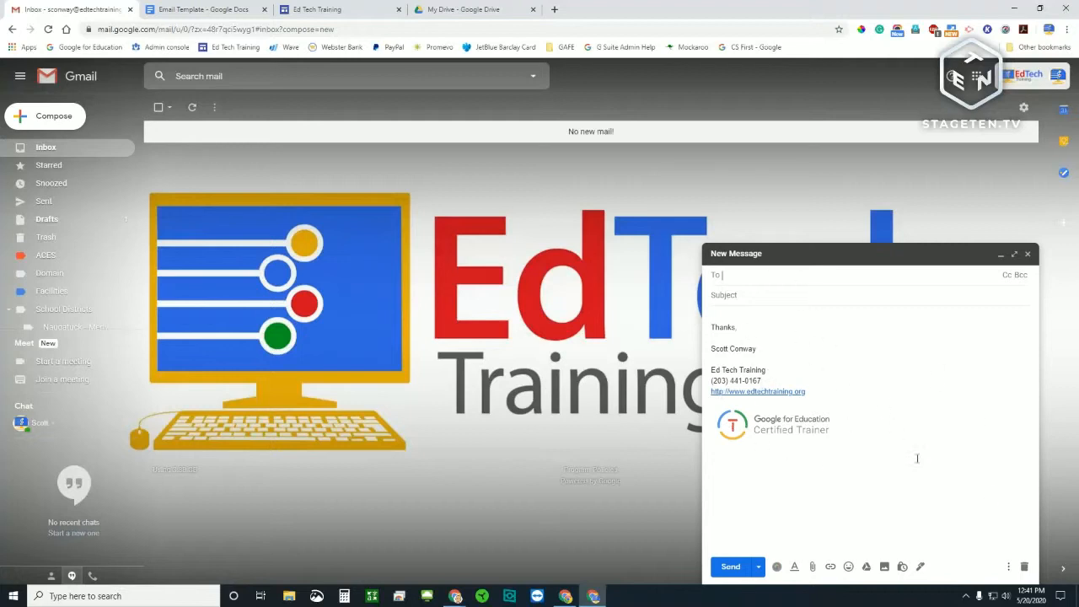
{"action": "left_click", "coordinate": [1008, 567]}
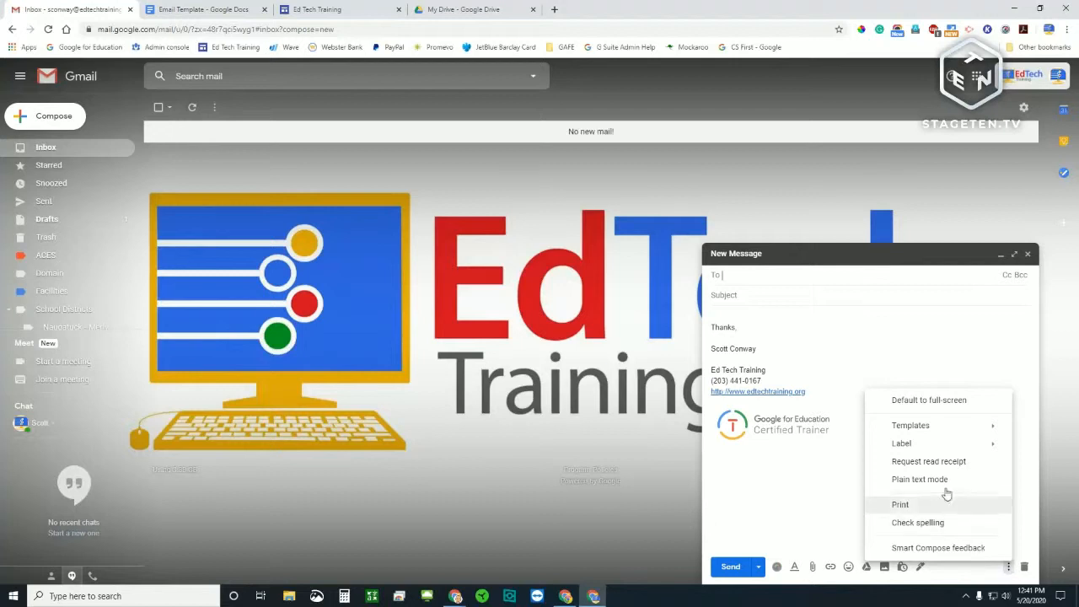
{"action": "mouse_move", "coordinate": [944, 424]}
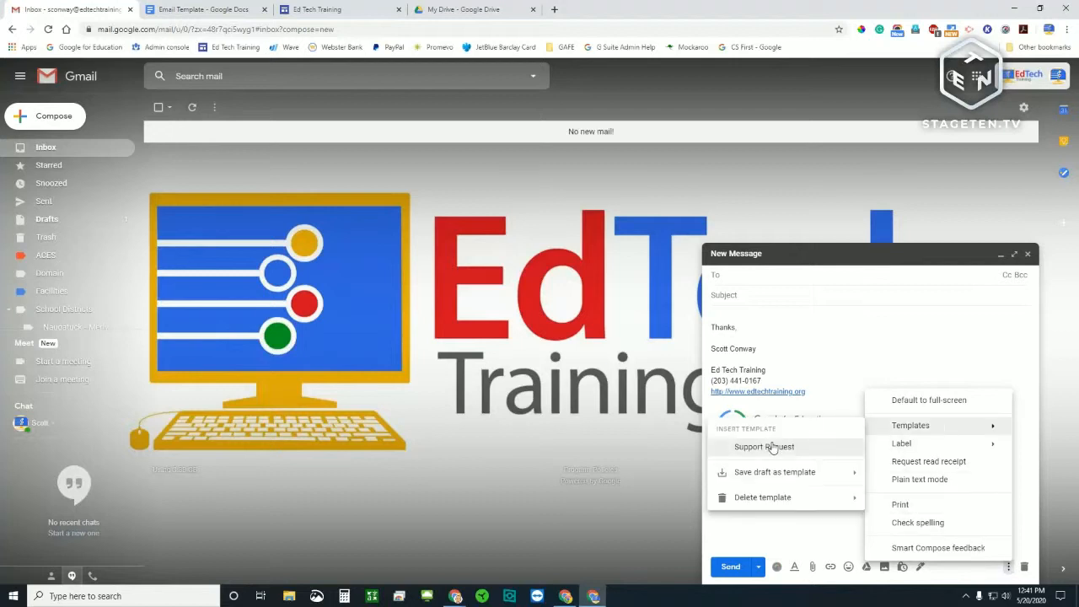
{"action": "left_click", "coordinate": [773, 447]}
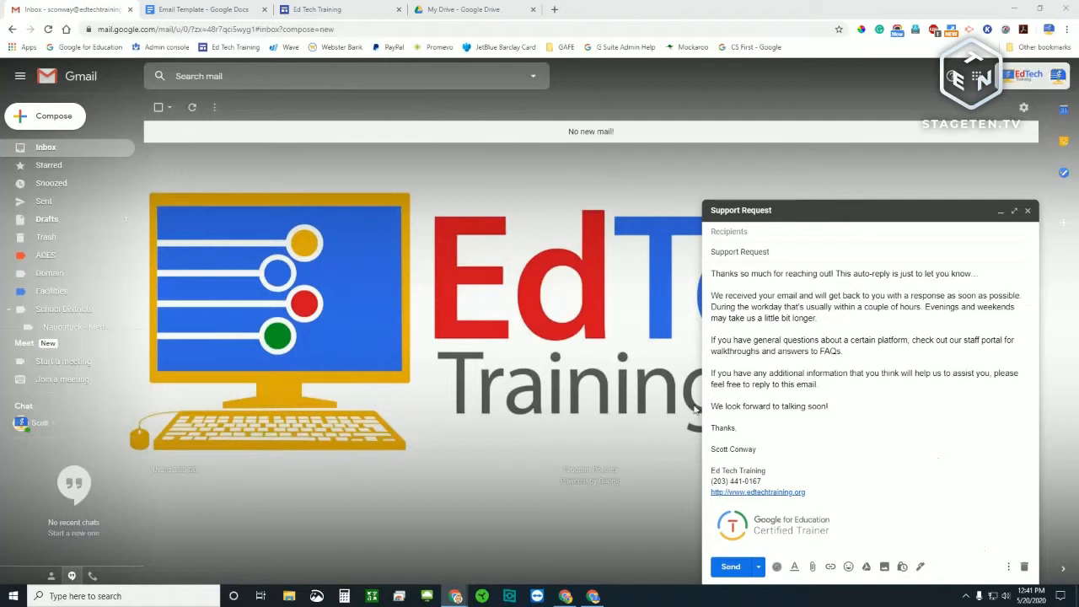
- Check the recipient and subject fields of the templated message, and discard the draft
{"action": "left_click", "coordinate": [739, 231]}
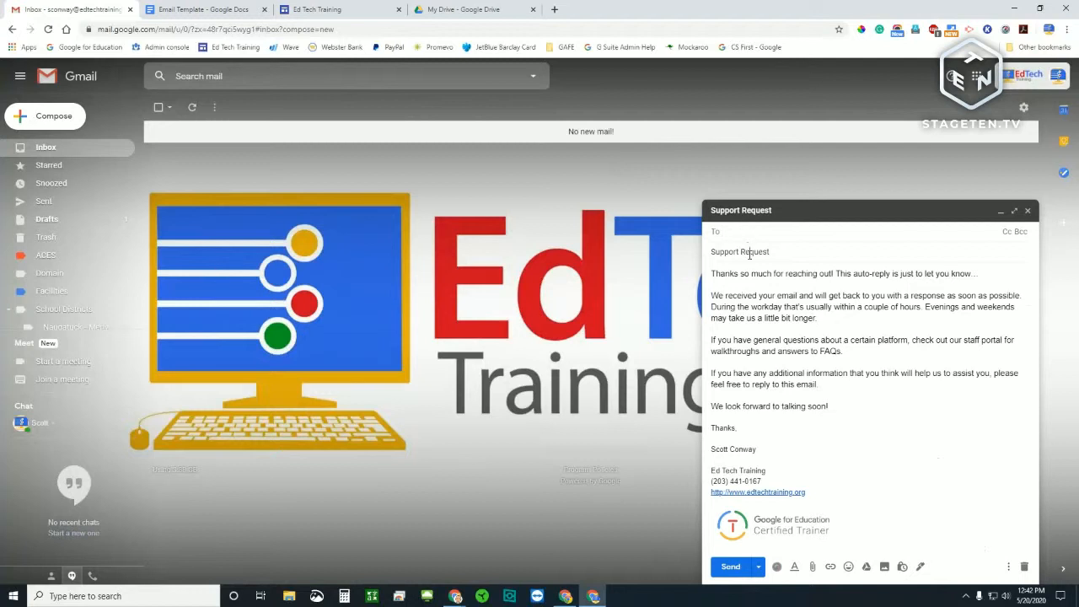
{"action": "left_click", "coordinate": [780, 250]}
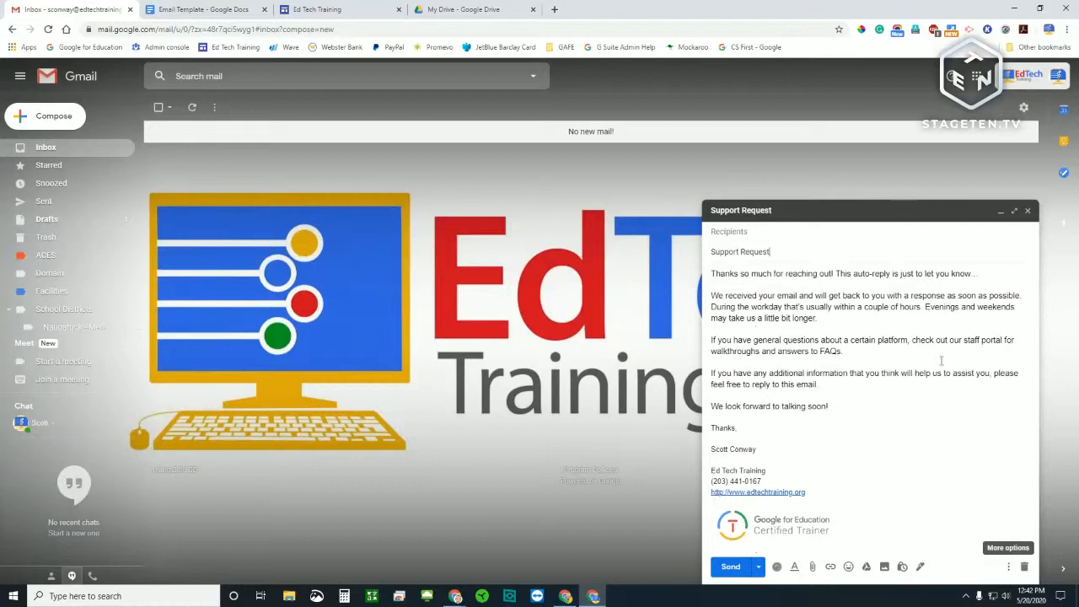
{"action": "left_click", "coordinate": [1024, 567]}
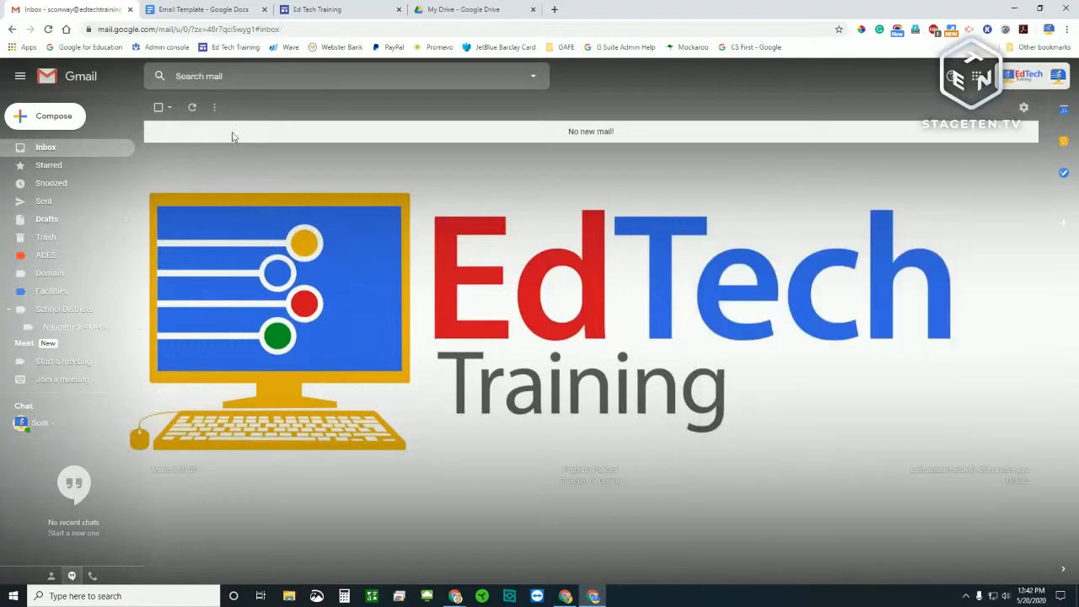
- Refresh the inbox until the incoming Test Message arrives, and open that message
{"action": "left_click", "coordinate": [191, 111]}
{"action": "left_click", "coordinate": [191, 110]}
{"action": "left_click", "coordinate": [192, 110]}
{"action": "left_click", "coordinate": [191, 111]}
{"action": "left_click", "coordinate": [49, 32]}
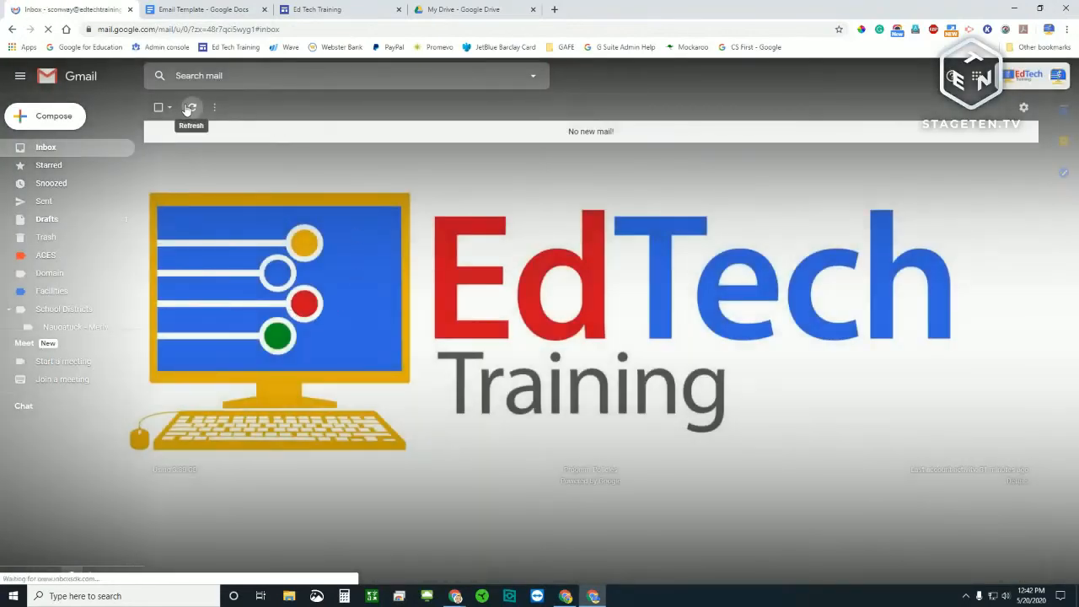
{"action": "left_click", "coordinate": [193, 107]}
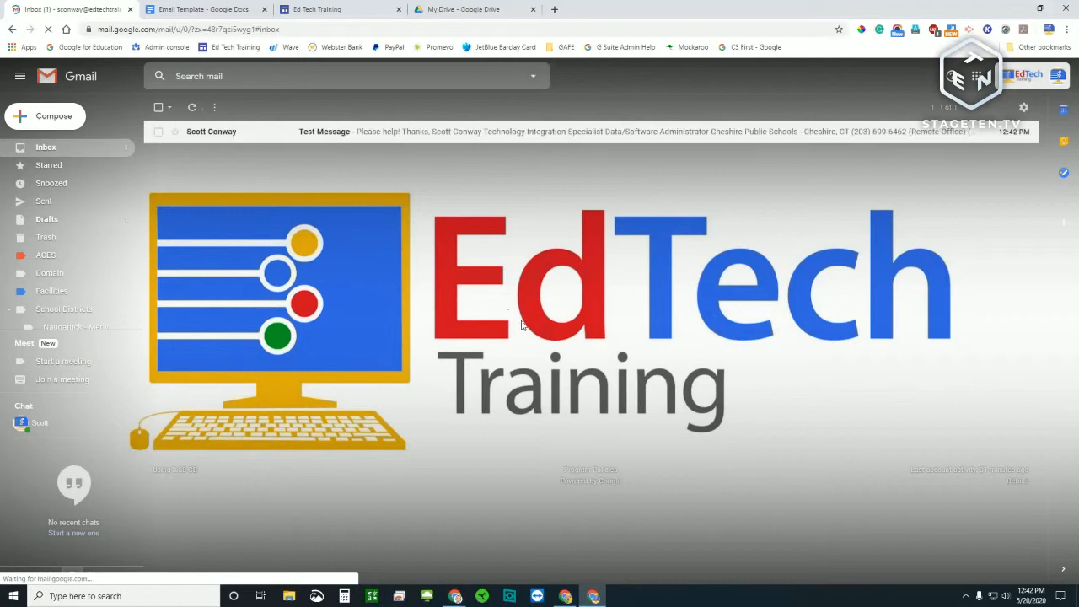
{"action": "left_click", "coordinate": [377, 132]}
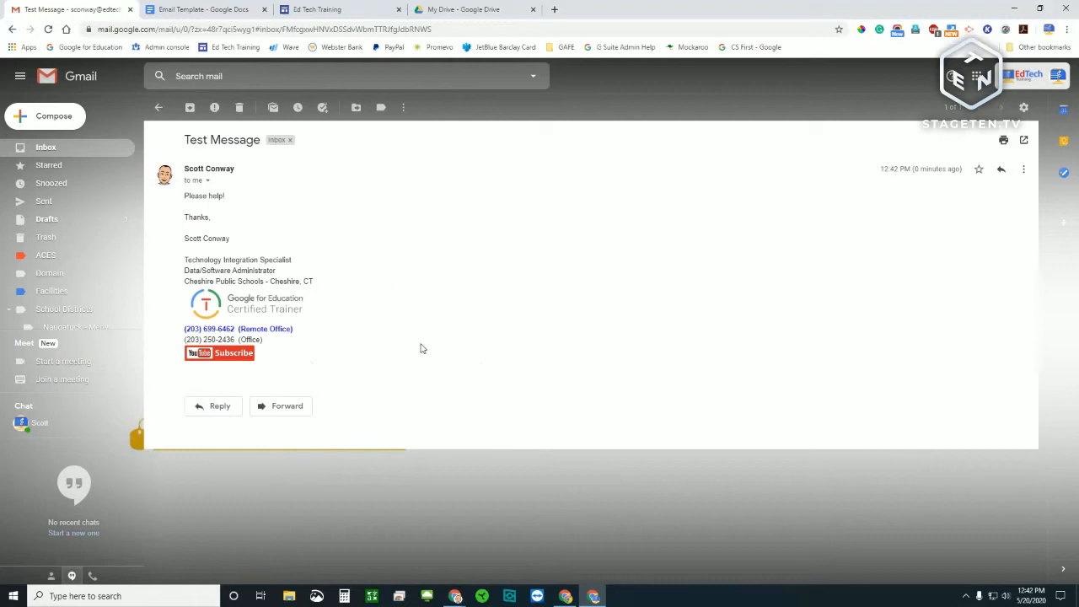
- Start a reply to the Test Message and insert the Support Request template into it
{"action": "left_click", "coordinate": [219, 410]}
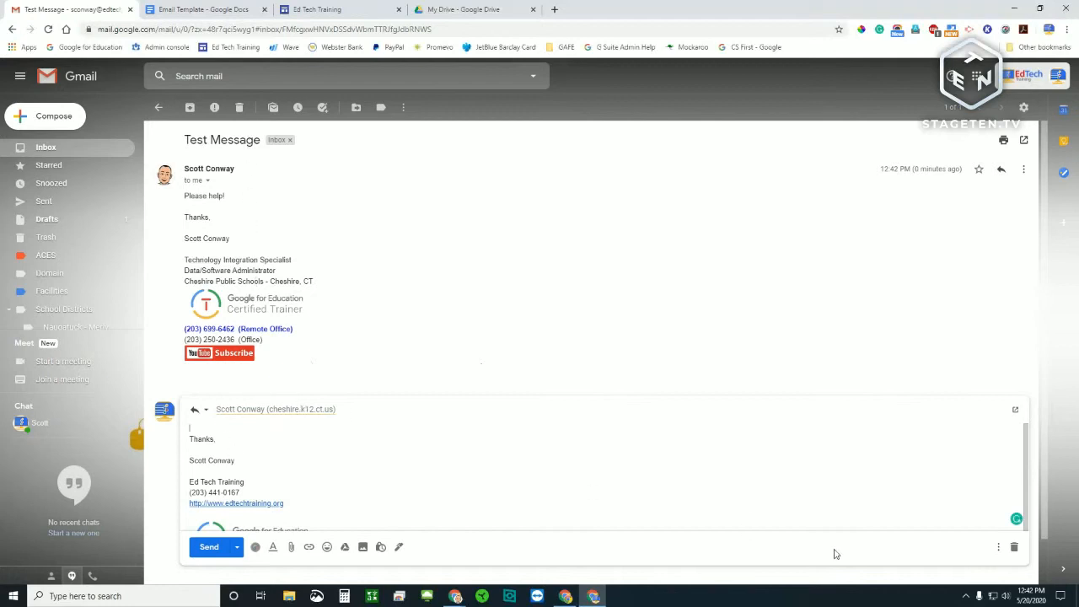
{"action": "left_click", "coordinate": [998, 547]}
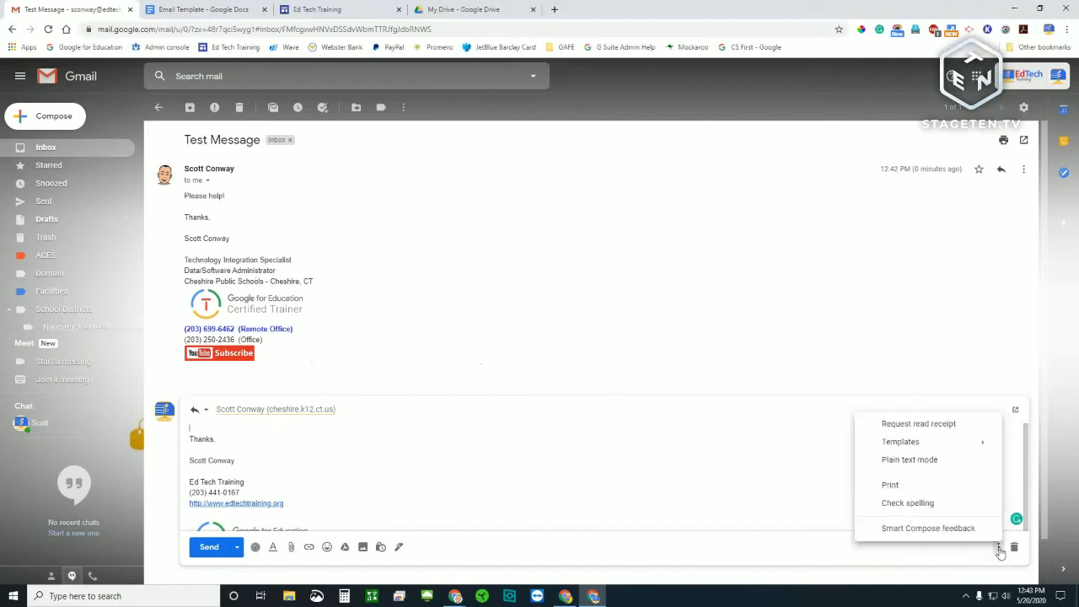
{"action": "mouse_move", "coordinate": [911, 448]}
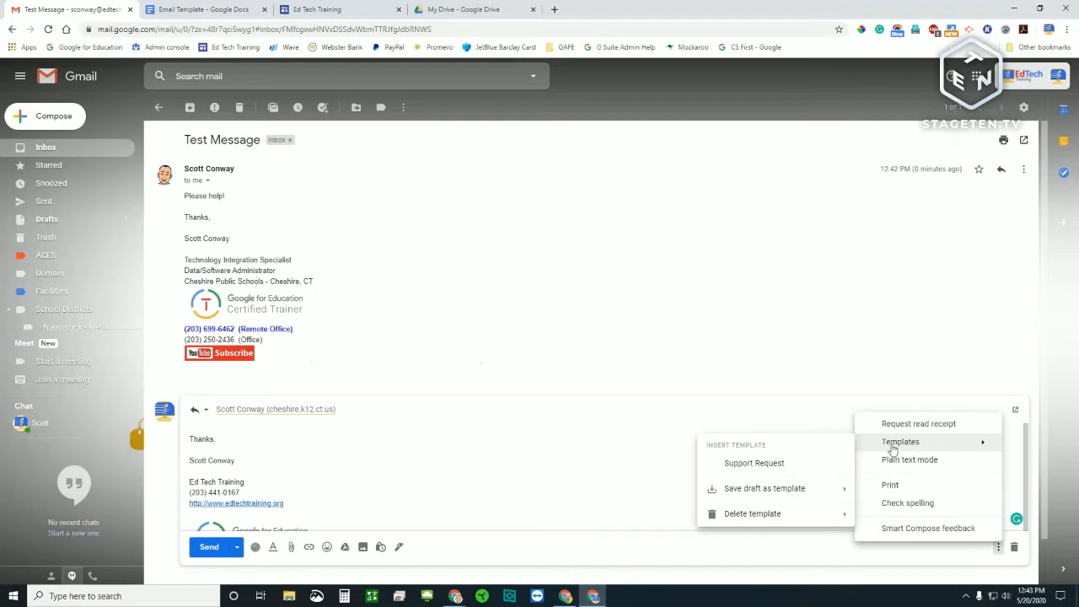
{"action": "left_click", "coordinate": [787, 466]}
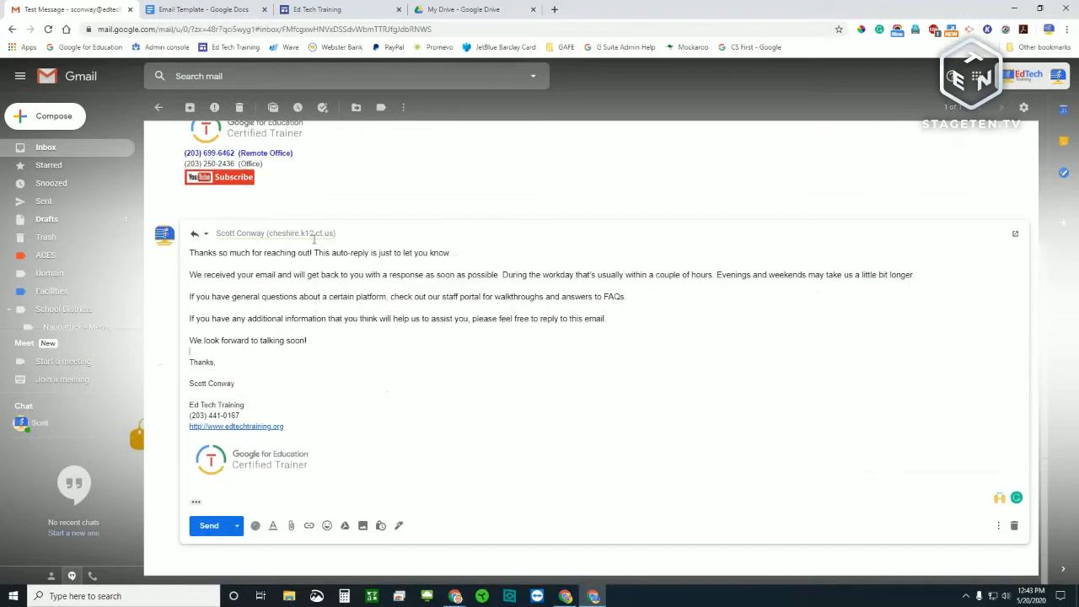
- Open the reply's subject line for editing and send the reply with the subject Re: Test Message
{"action": "left_click", "coordinate": [202, 233]}
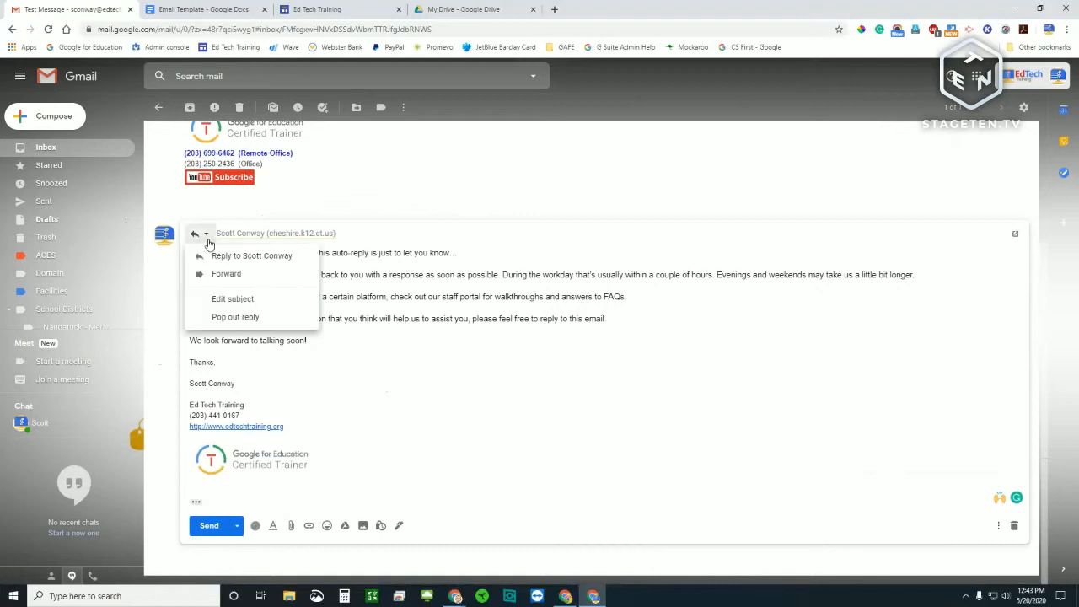
{"action": "left_click", "coordinate": [224, 298]}
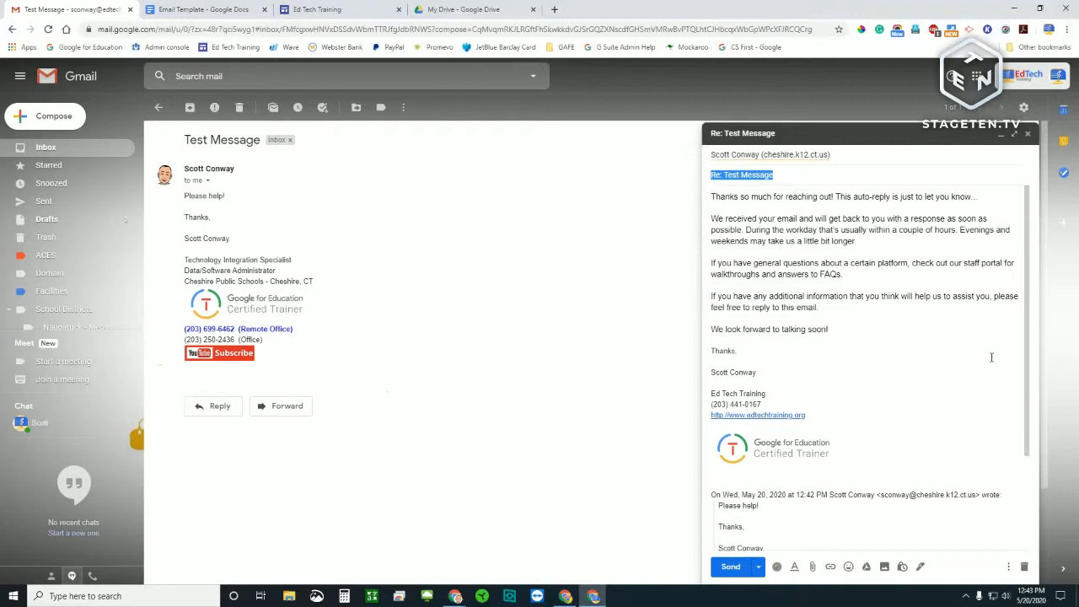
{"action": "left_click", "coordinate": [733, 571]}
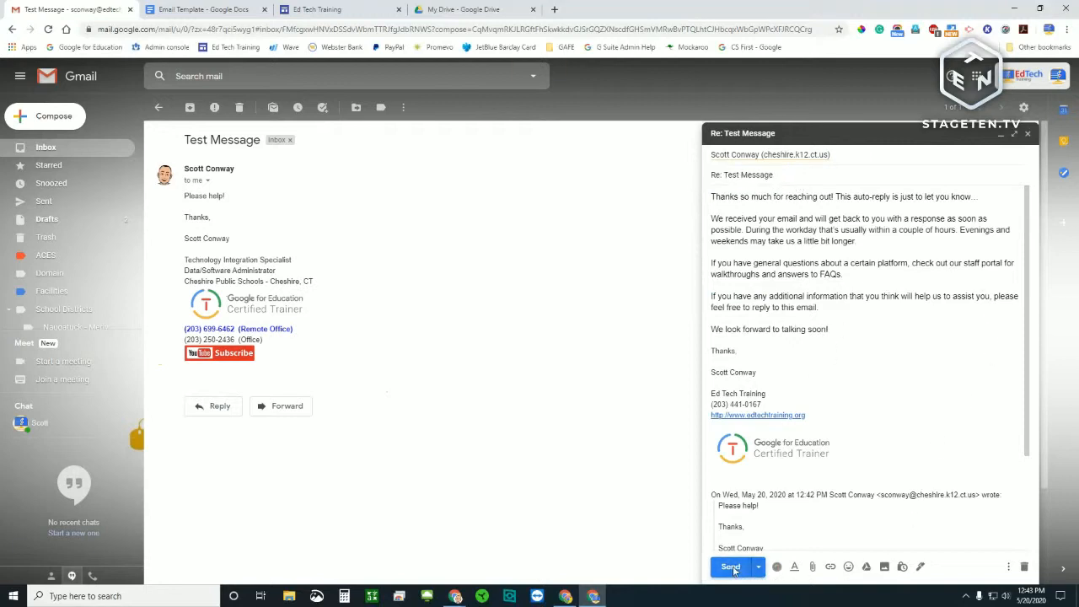
{"action": "scroll", "coordinate": [570, 382], "scroll_direction": "down", "scroll_amount": 2}
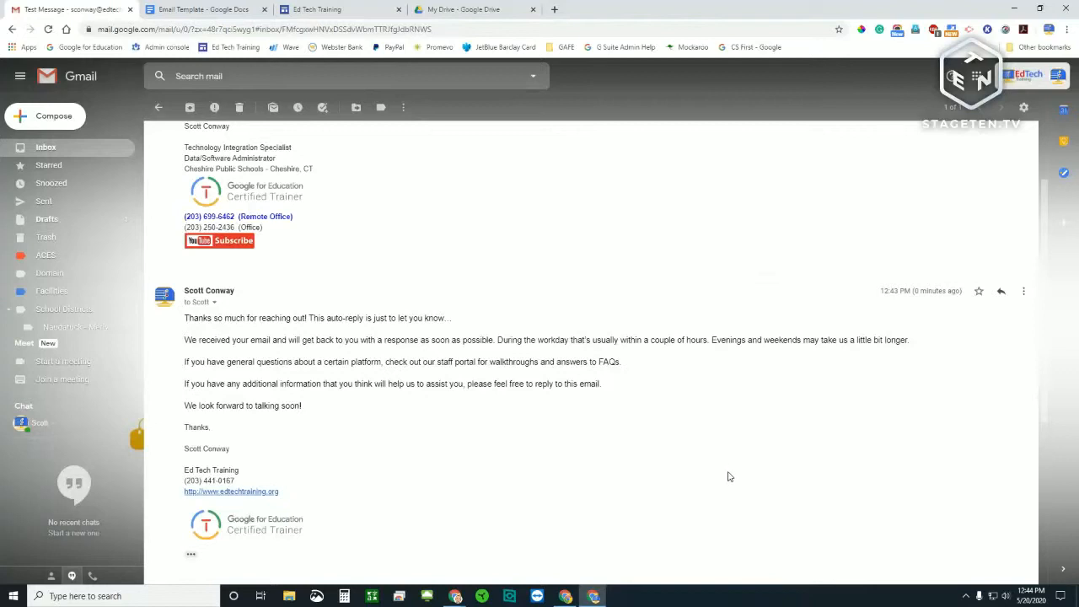
- Review the Filters and Blocked Addresses settings and the General settings, and return to the inbox
{"action": "left_click", "coordinate": [1024, 116]}
{"action": "left_click", "coordinate": [920, 175]}
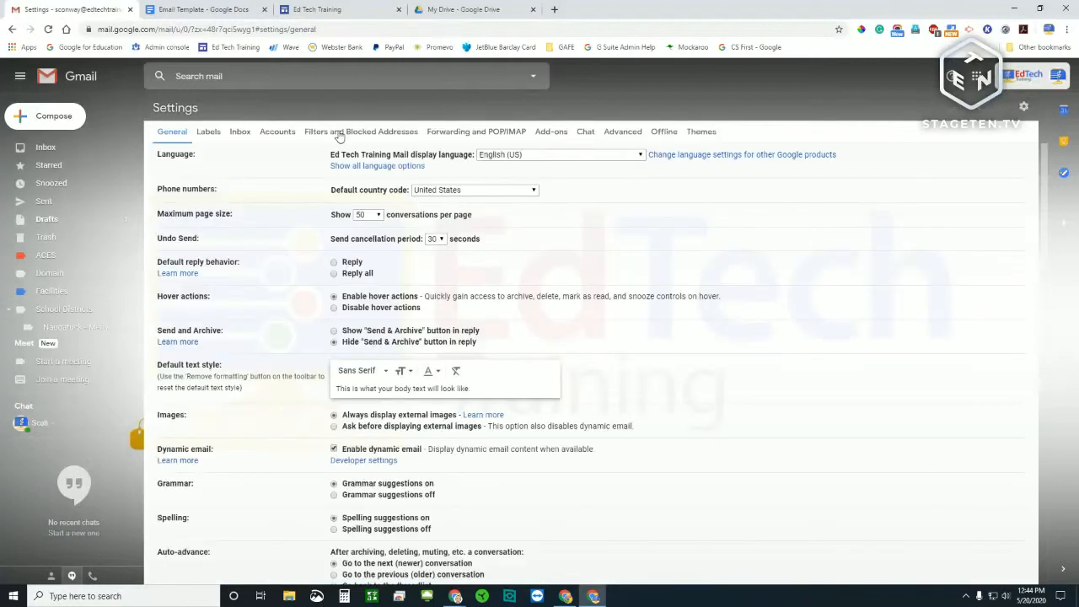
{"action": "left_click", "coordinate": [339, 132]}
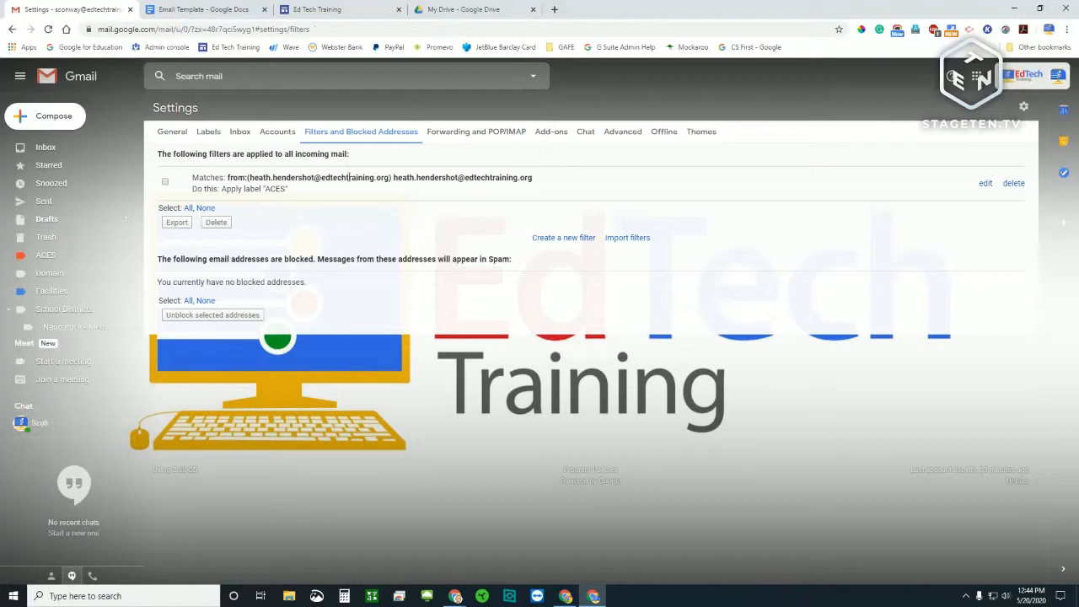
{"action": "left_click", "coordinate": [181, 134]}
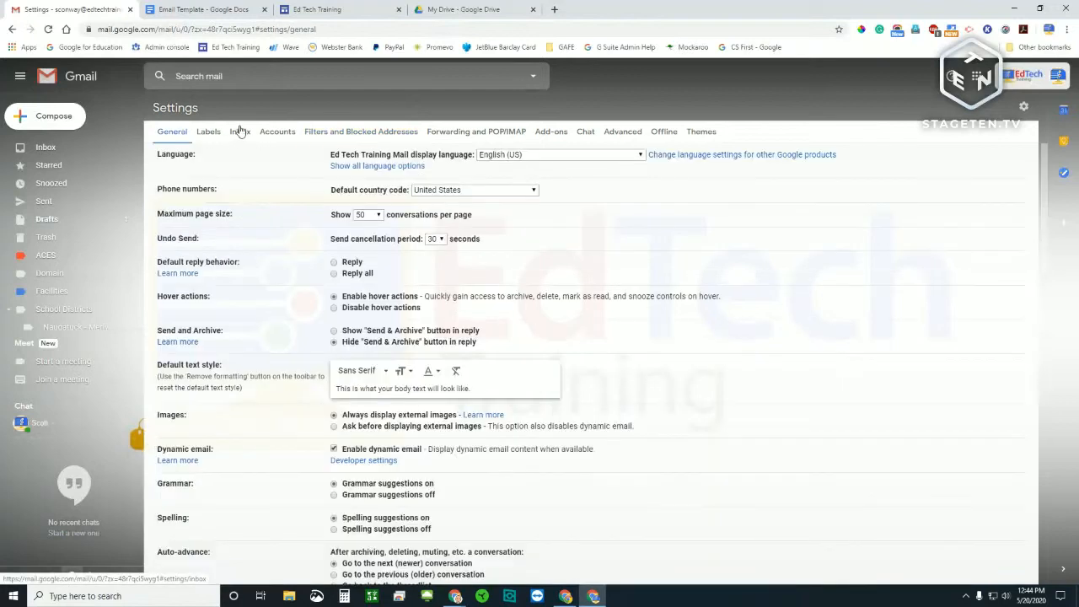
{"action": "left_click", "coordinate": [48, 148]}
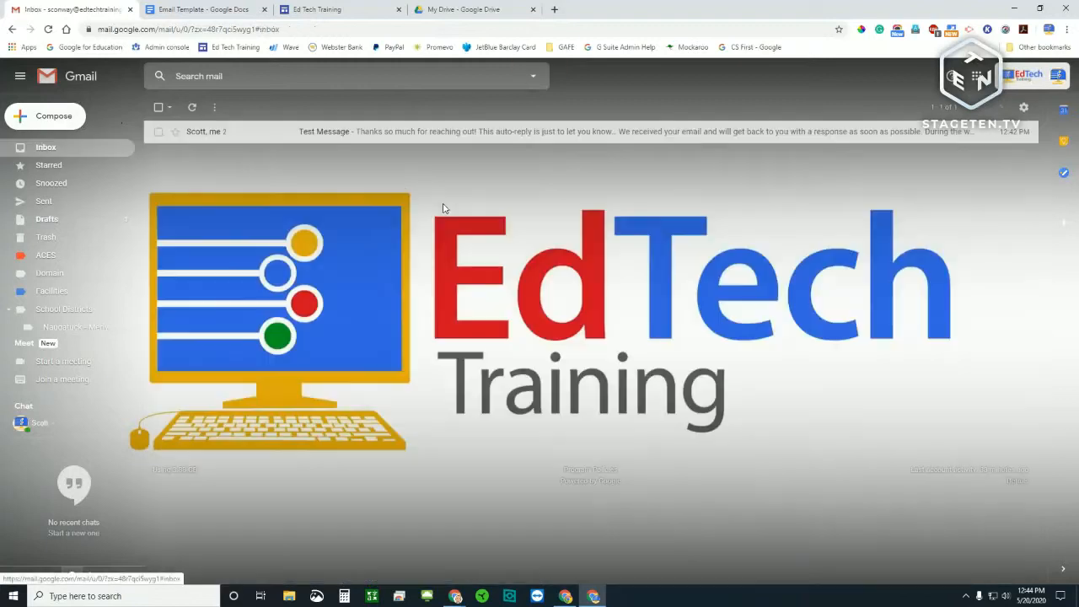